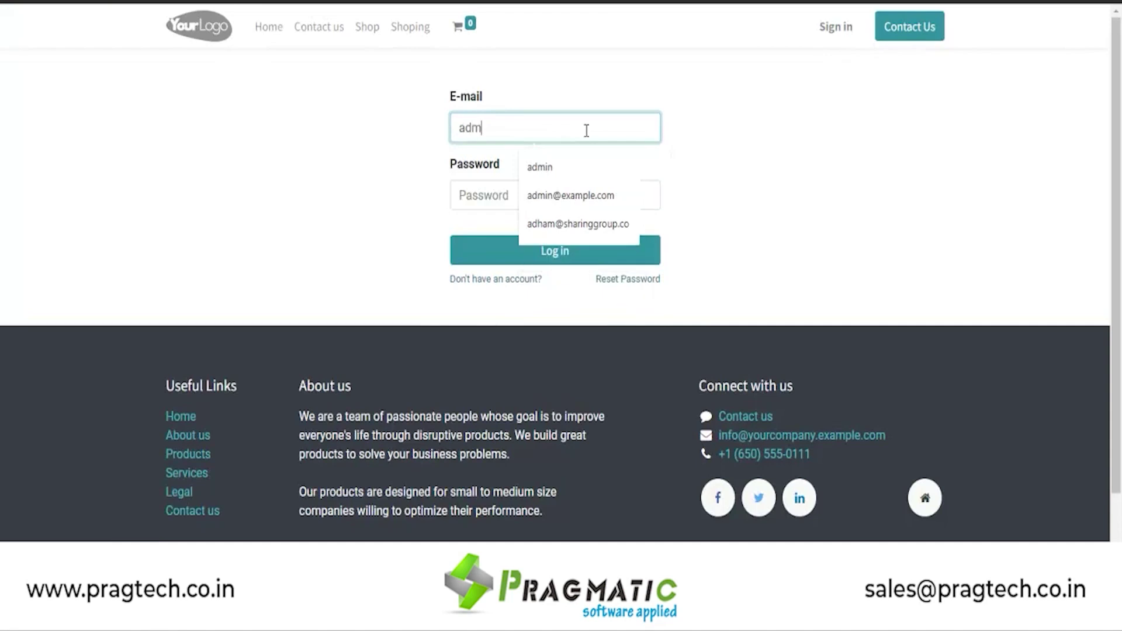
# Log in to the SaaS backend with the suggested admin login and its password.
pyautogui.press('Tab')
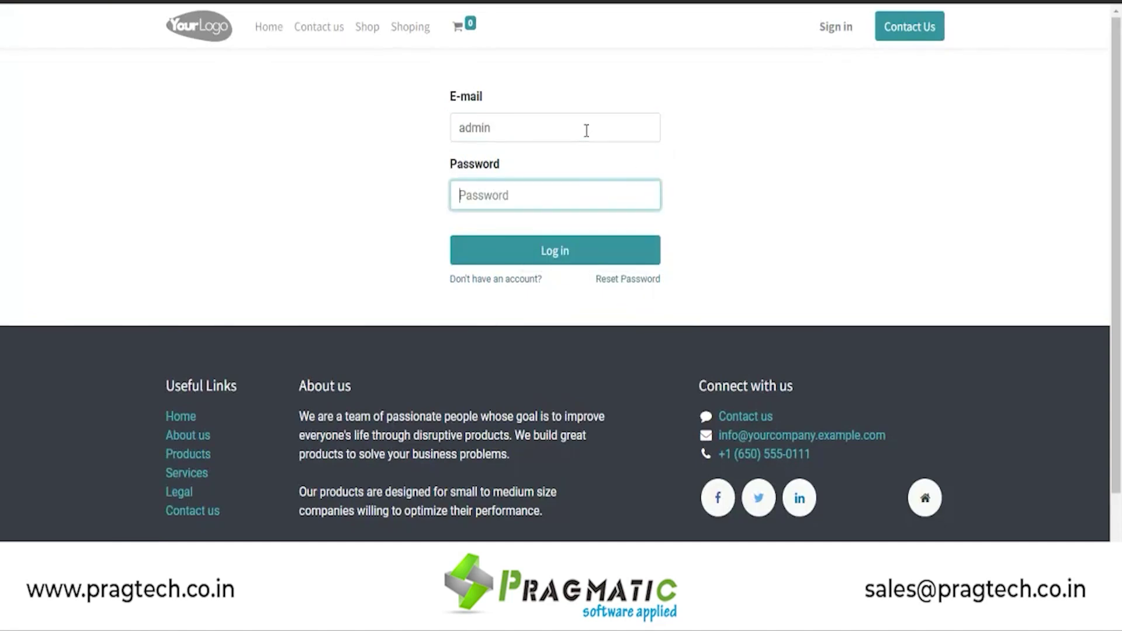
pyautogui.write('***********')
pyautogui.press('Return')
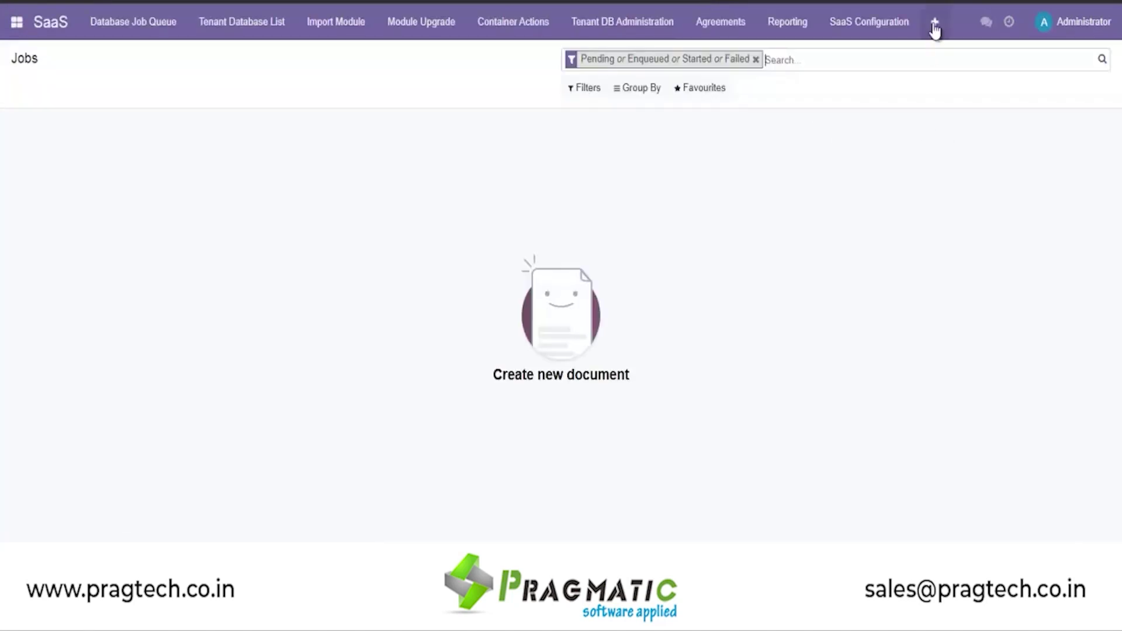
# Open the CI/CD server record ptest15072202 and select its server name.
pyautogui.click(934, 25)
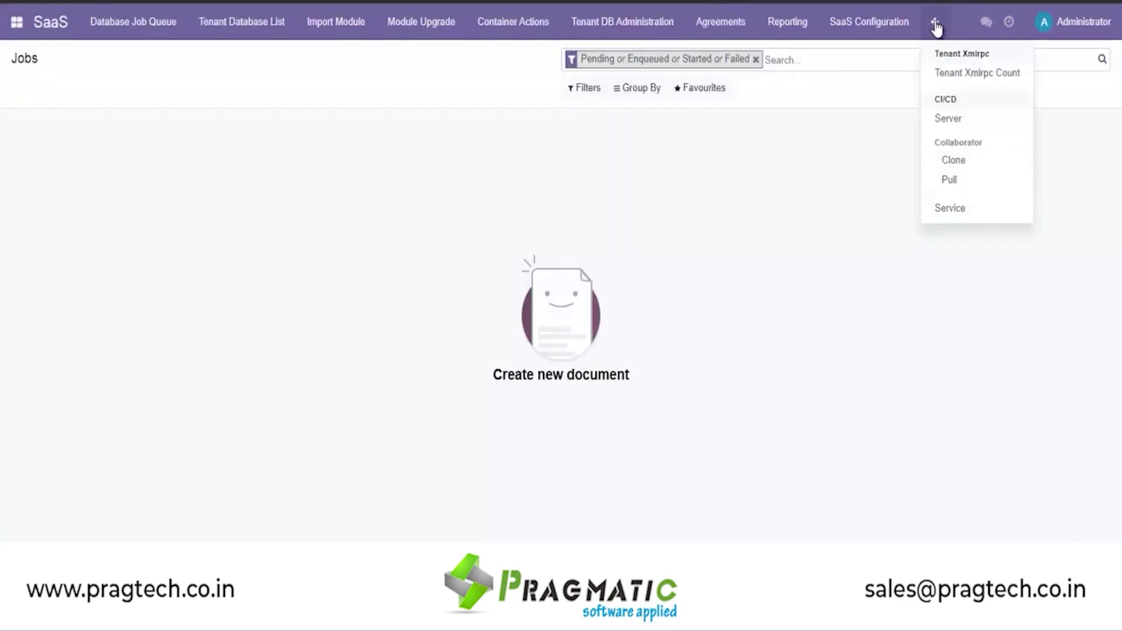
pyautogui.click(963, 120)
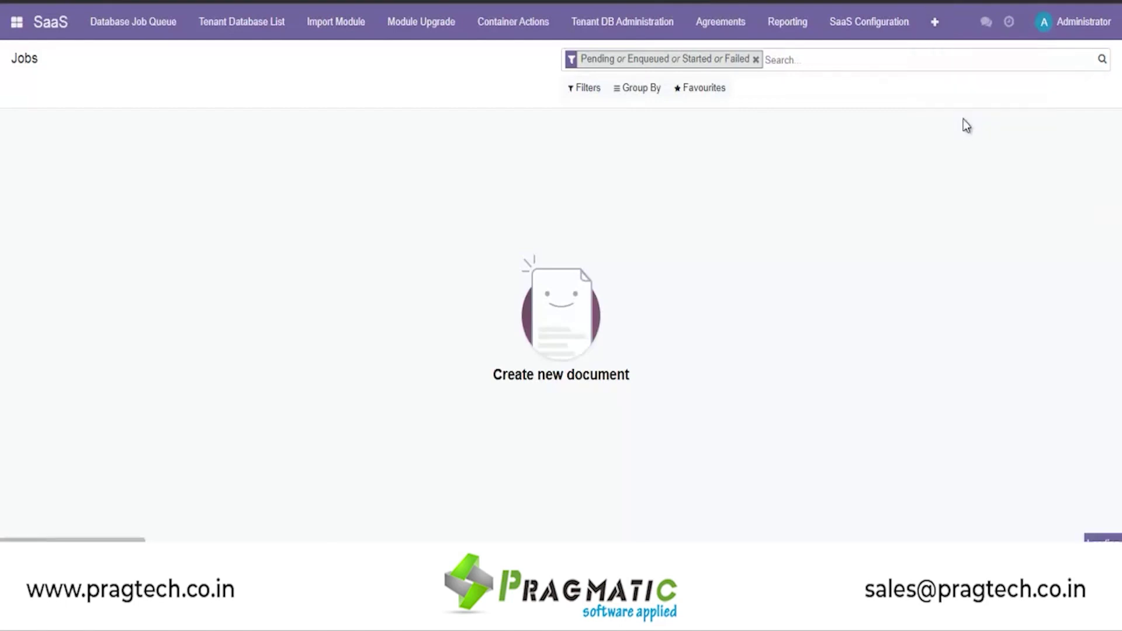
pyautogui.scroll(-5, 394, 325)
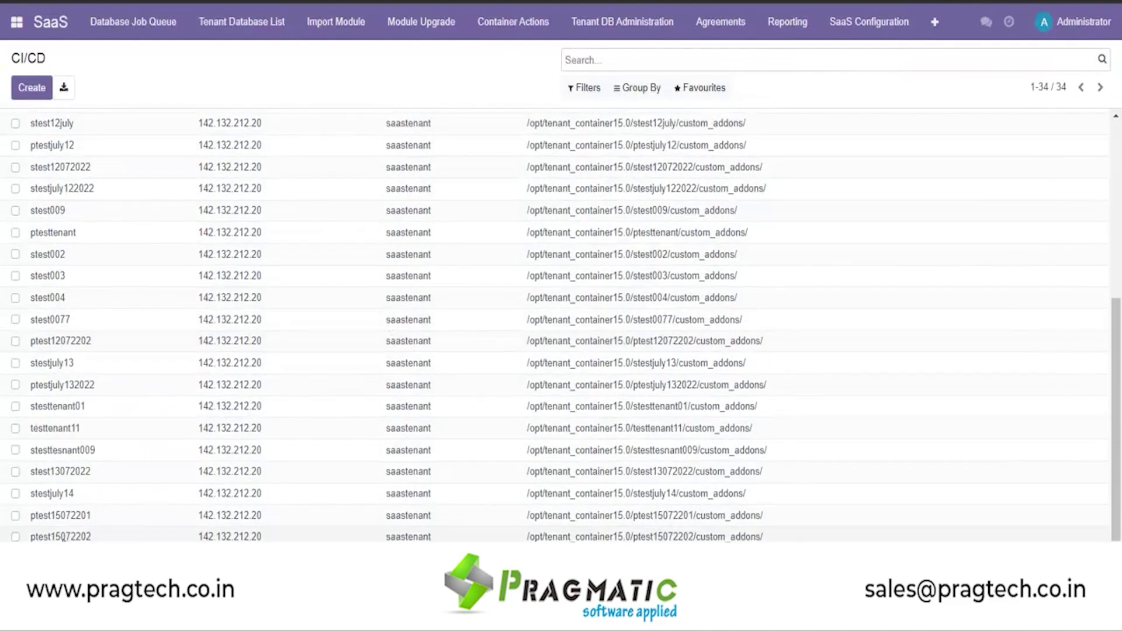
pyautogui.click(64, 537)
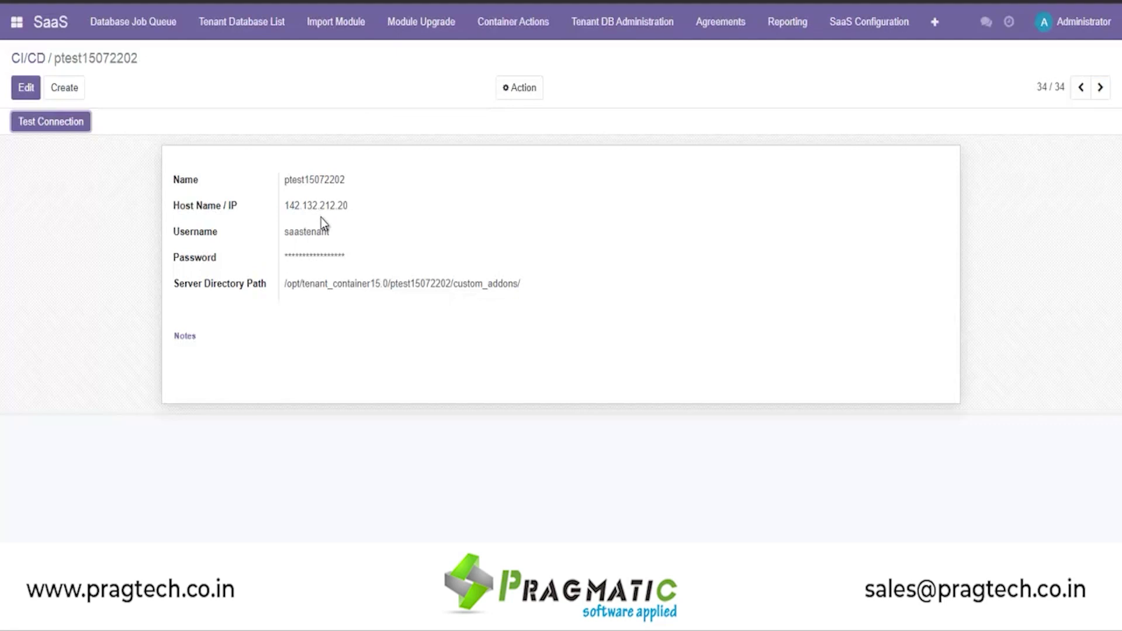
pyautogui.doubleClick(314, 180)
pyautogui.hotkey('ctrl', 'c')
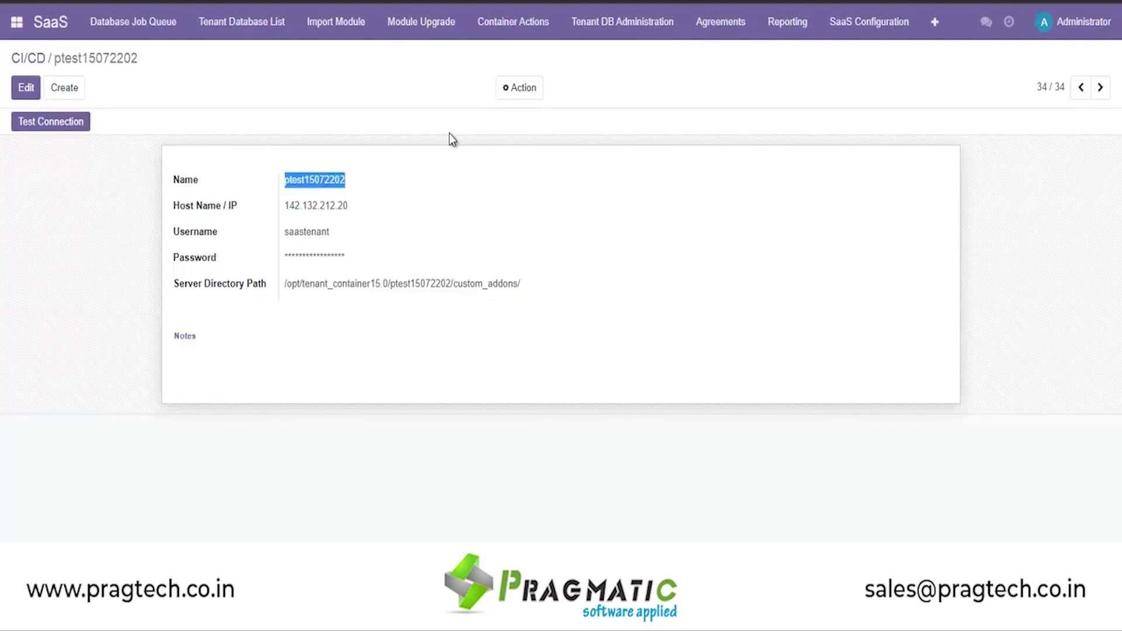
# Start a new clone entry for host ptest15072202, keeping Bitbucket as the provider.
pyautogui.click(935, 22)
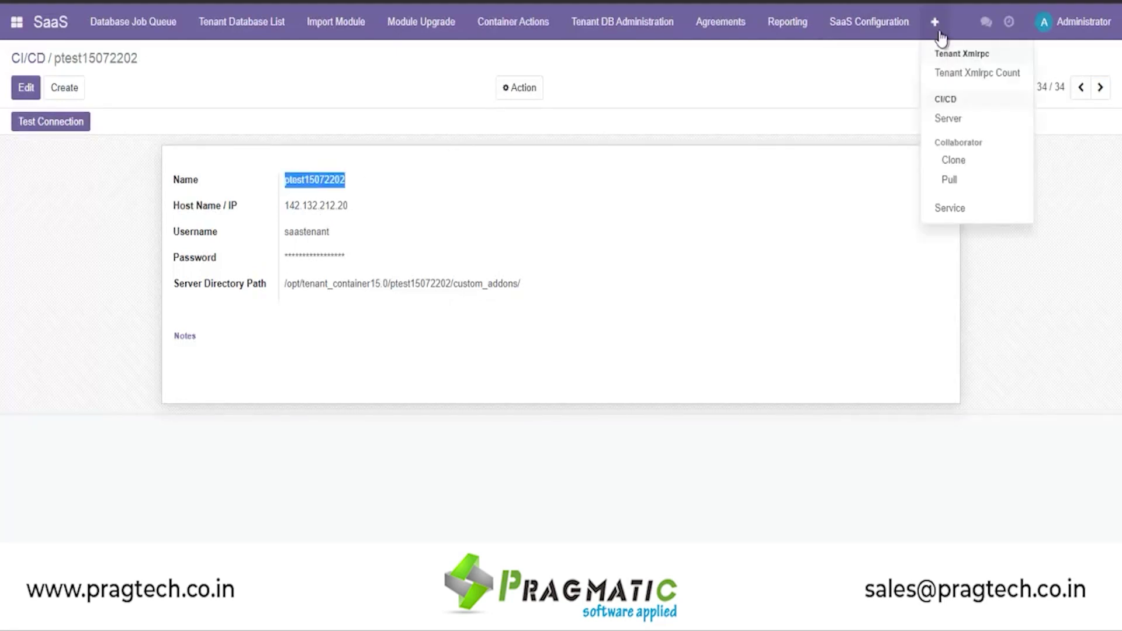
pyautogui.click(975, 164)
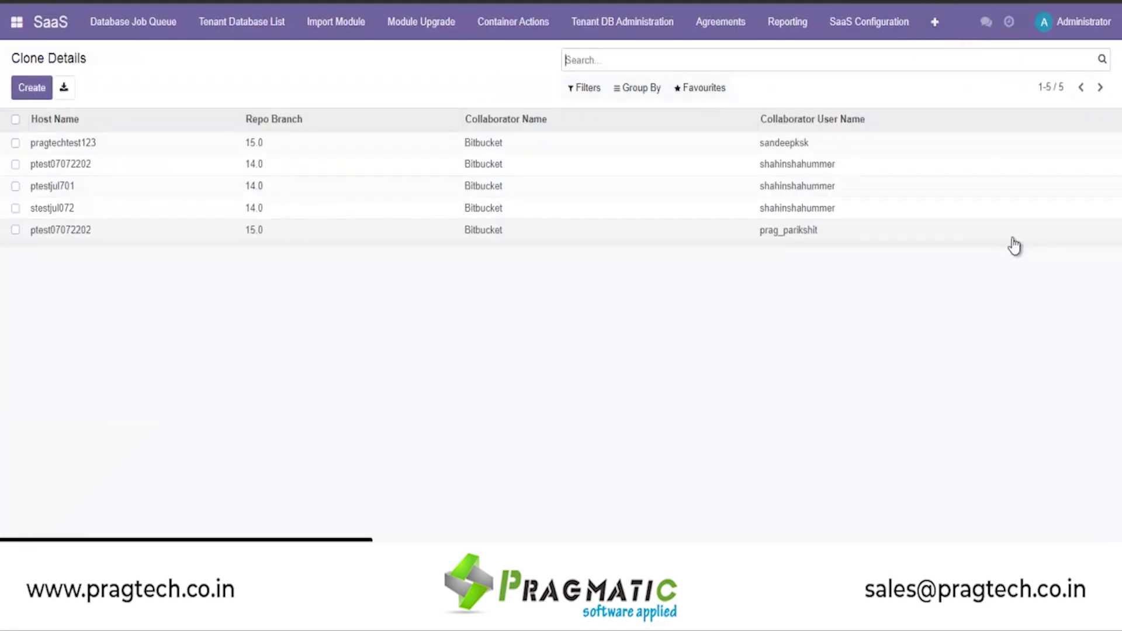
pyautogui.click(32, 89)
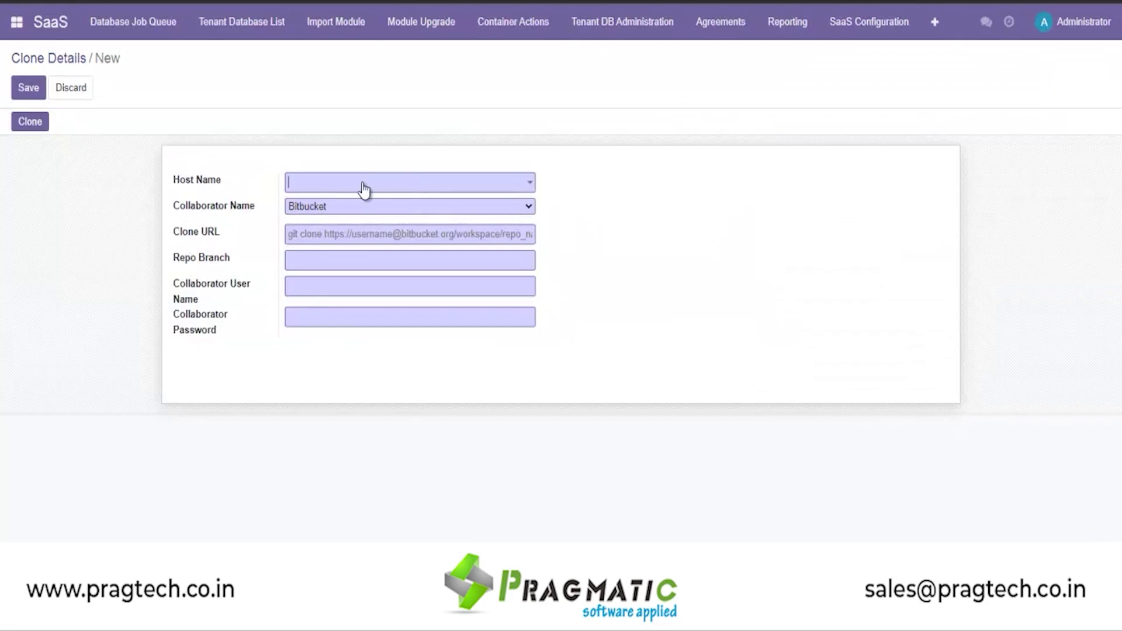
pyautogui.click(364, 189)
pyautogui.hotkey('ctrl', 'v')
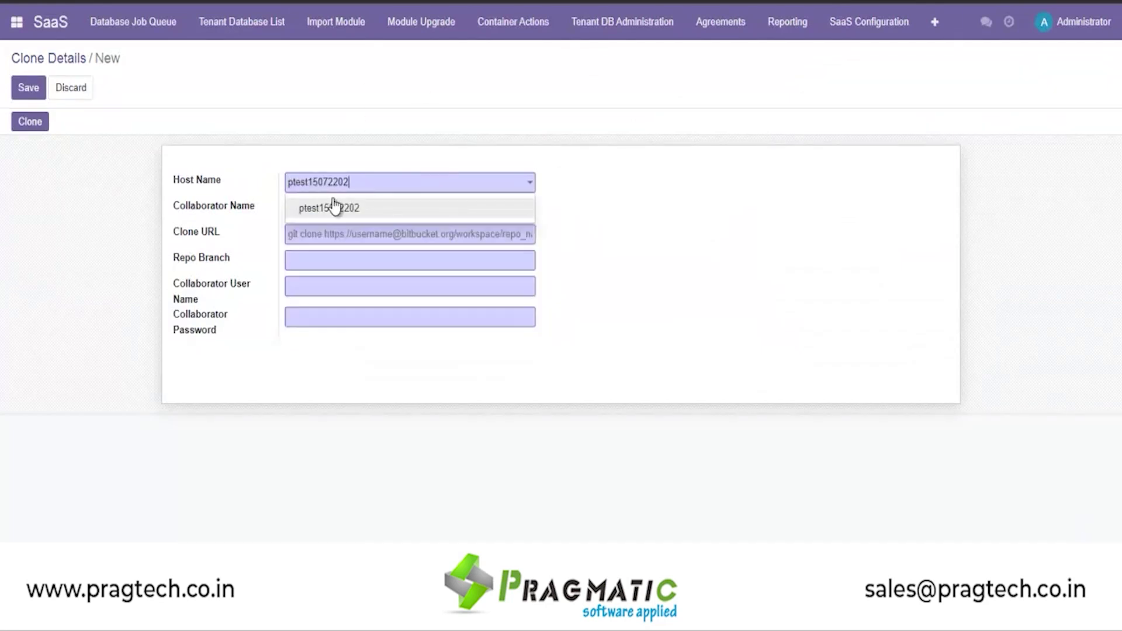
pyautogui.click(335, 208)
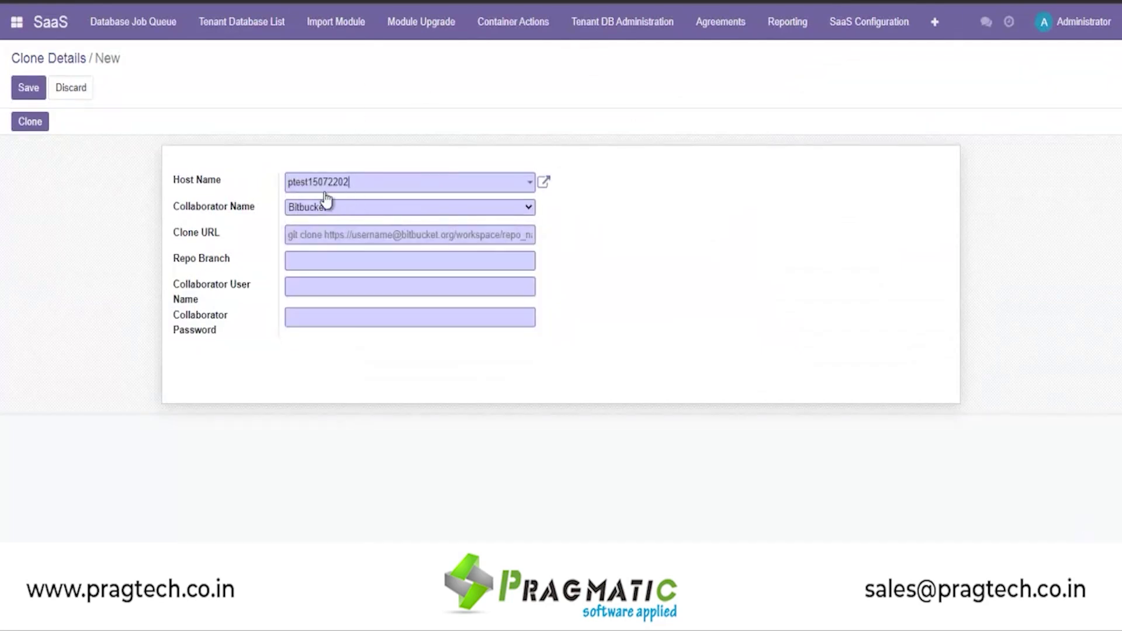
pyautogui.click(520, 216)
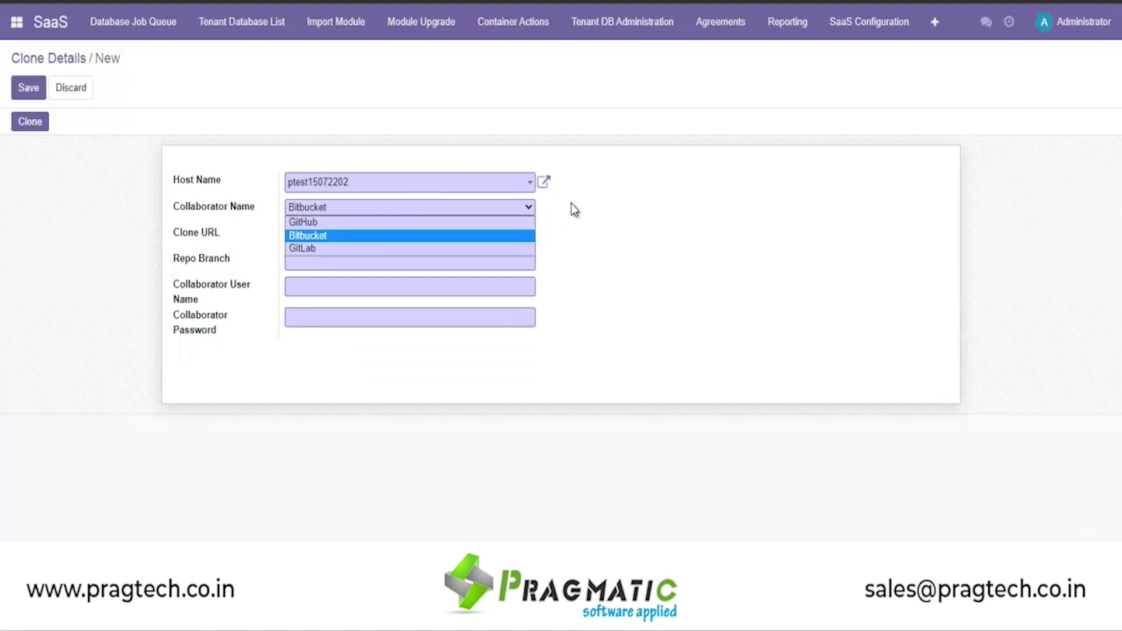
pyautogui.click(314, 237)
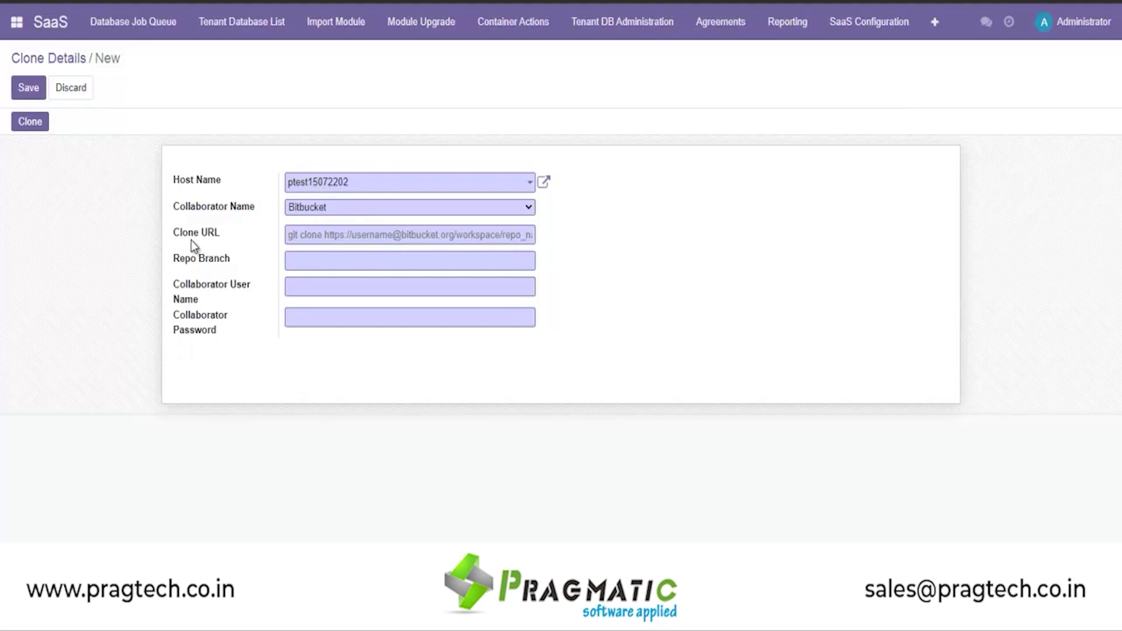
# Enter the xero connector clone URL, branch 15.0 and collaborator credentials, then save.
pyautogui.hotkey('ctrl', 'v')
pyautogui.press('Tab')
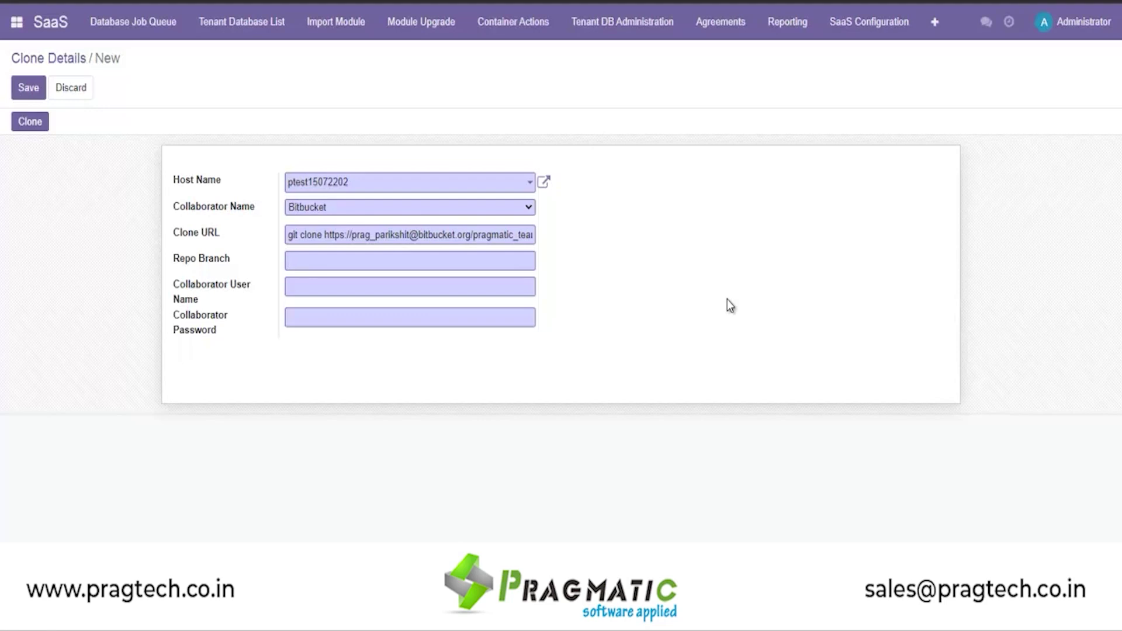
pyautogui.write('15.0')
pyautogui.click(320, 286)
pyautogui.write('prag_parikshit')
pyautogui.press('Tab')
pyautogui.hotkey('ctrl', 'v')
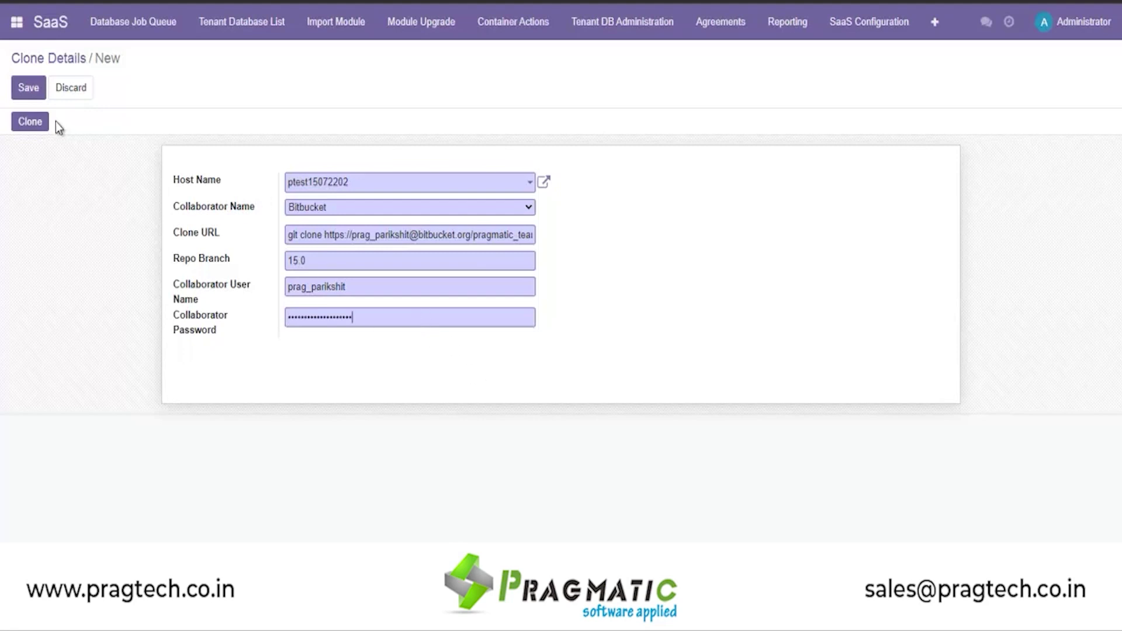
pyautogui.click(28, 89)
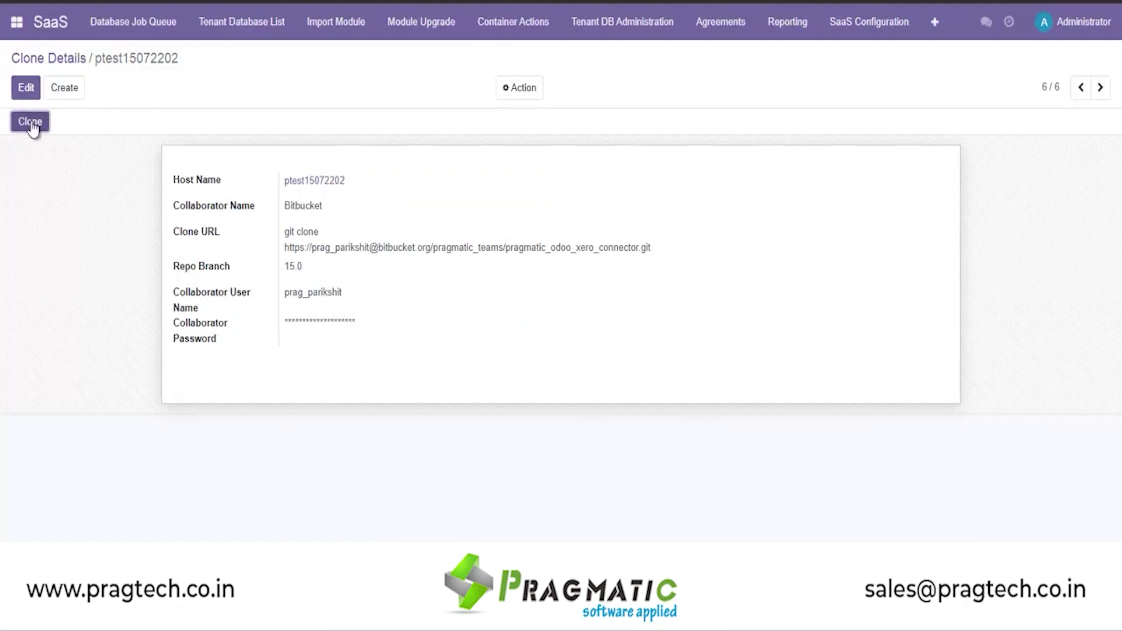
# Clone the repository onto ptest15072202 and dismiss the Clone Success message.
pyautogui.click(31, 122)
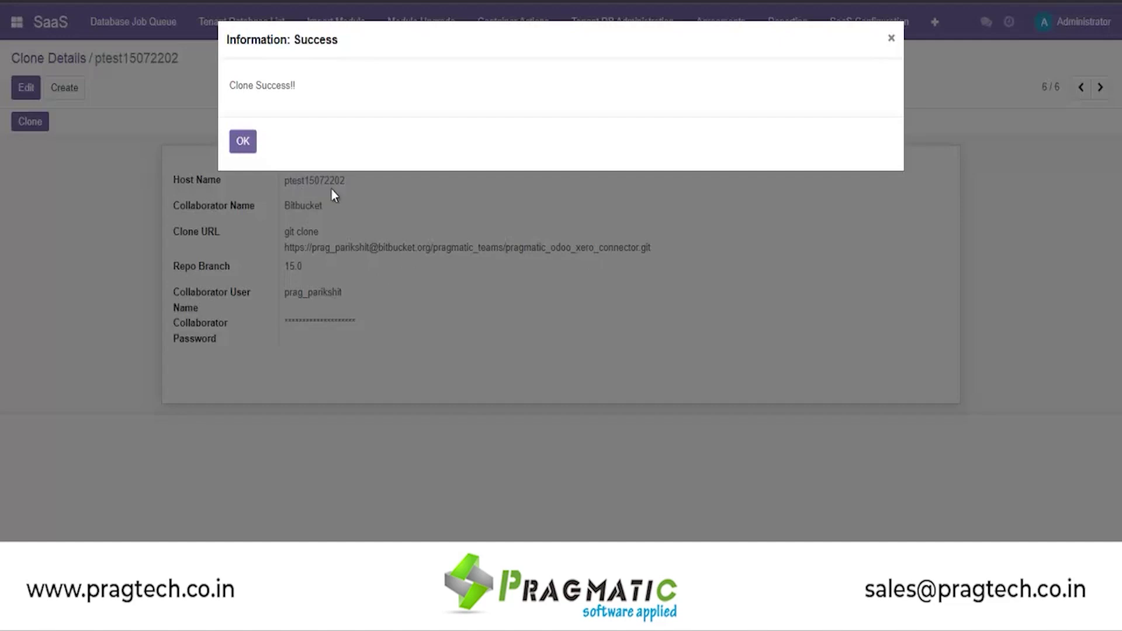
pyautogui.click(243, 141)
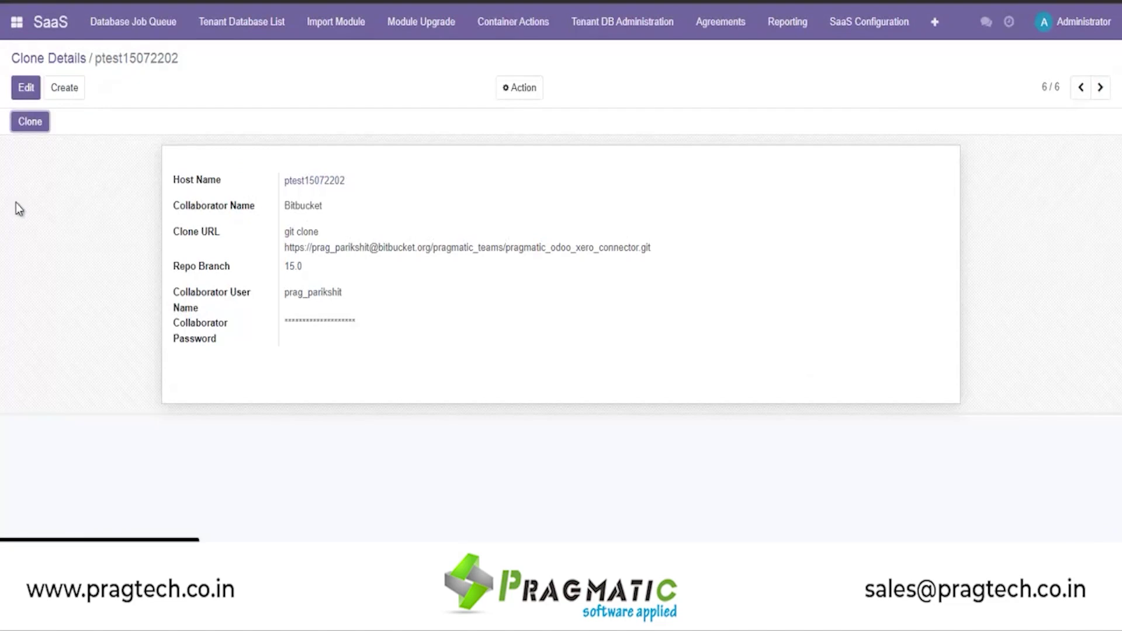
# Stop the ptest15072202 container from the Restart Container options.
pyautogui.click(514, 26)
pyautogui.click(516, 53)
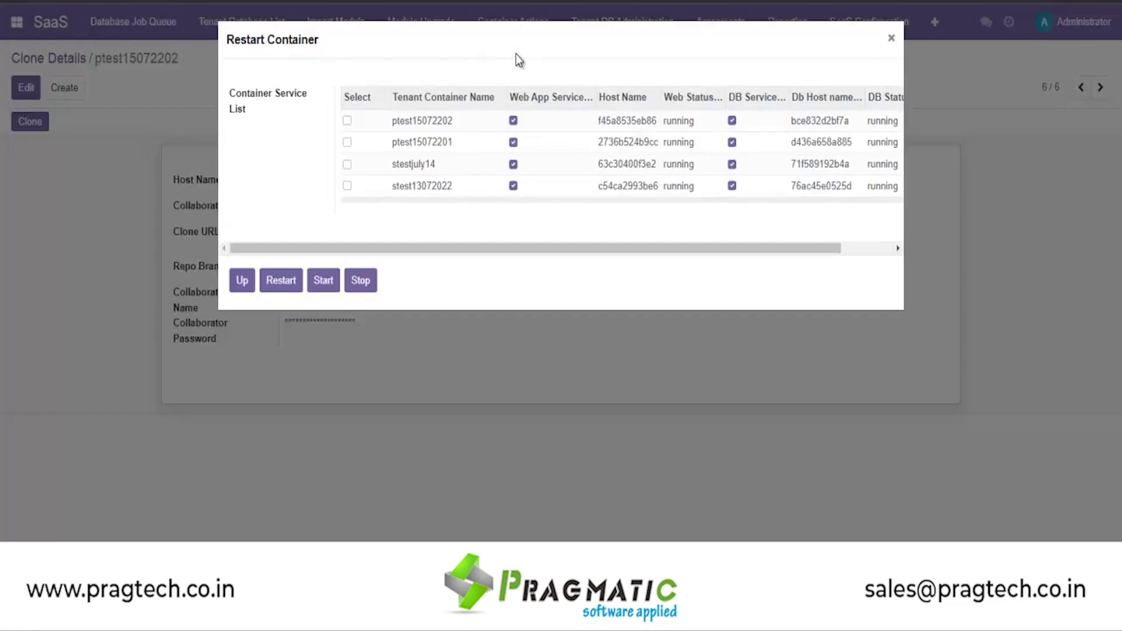
pyautogui.click(347, 121)
pyautogui.click(360, 283)
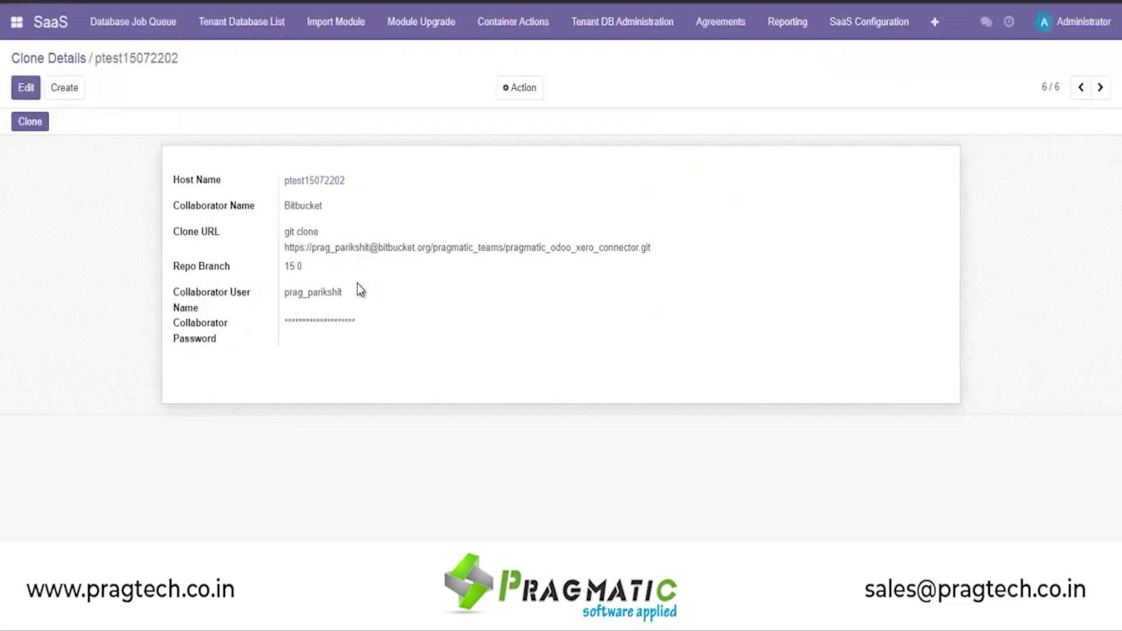
# Start the ptest15072202 container again and open its tenant database record.
pyautogui.click(512, 36)
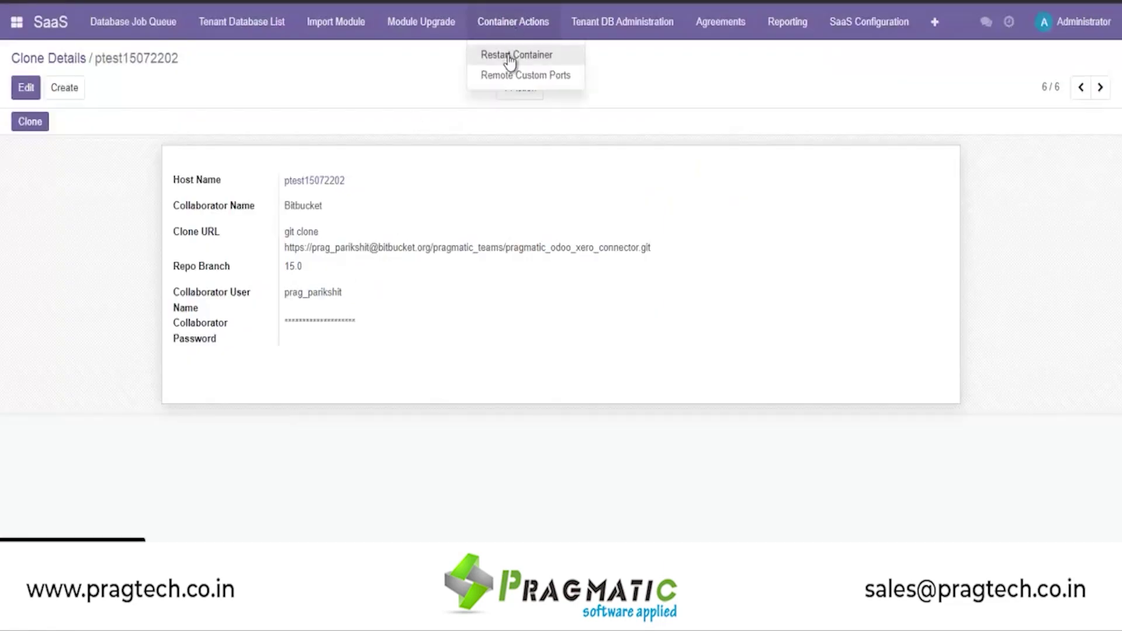
pyautogui.click(509, 56)
pyautogui.click(347, 121)
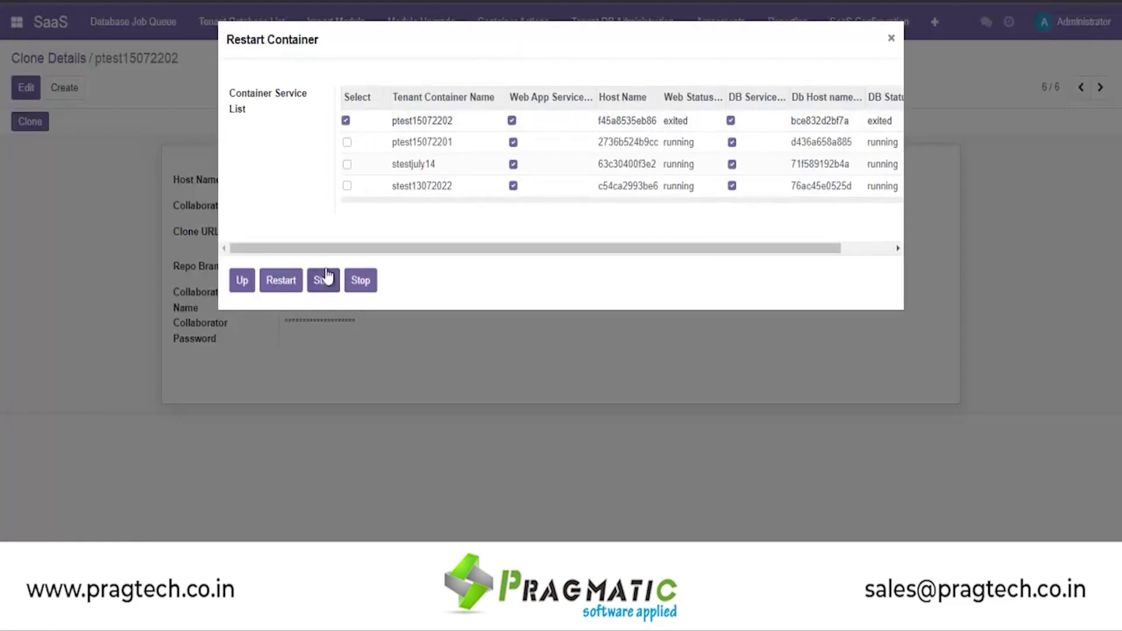
pyautogui.click(325, 280)
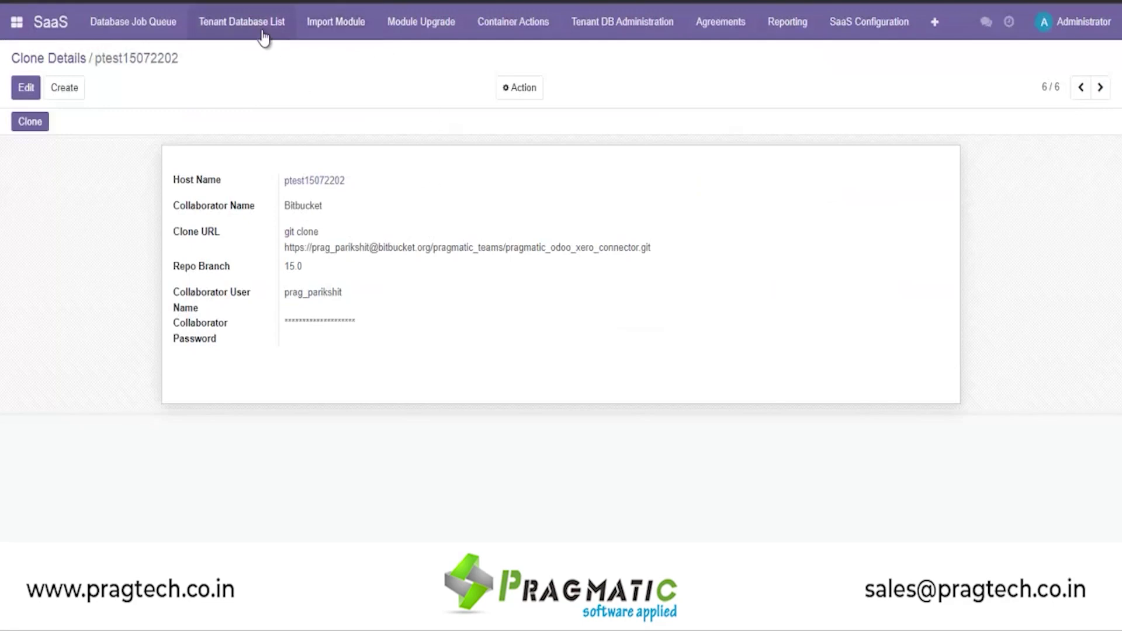
pyautogui.click(263, 35)
pyautogui.click(241, 55)
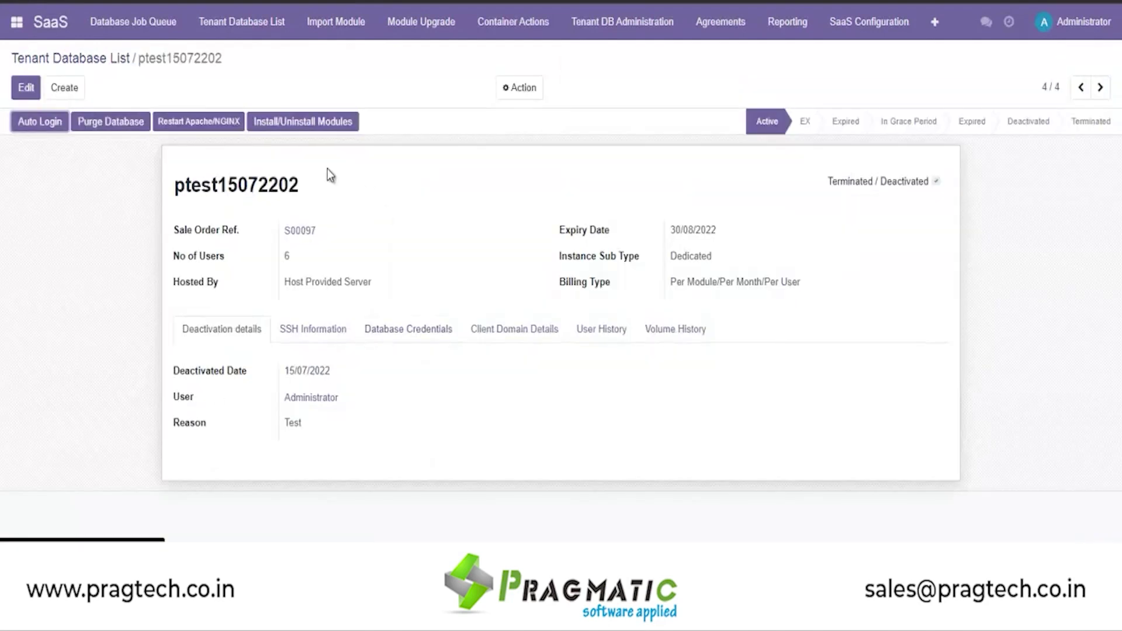
# Show the tenant's uninstalled modules in the Install/Uninstall Modules view.
pyautogui.click(307, 124)
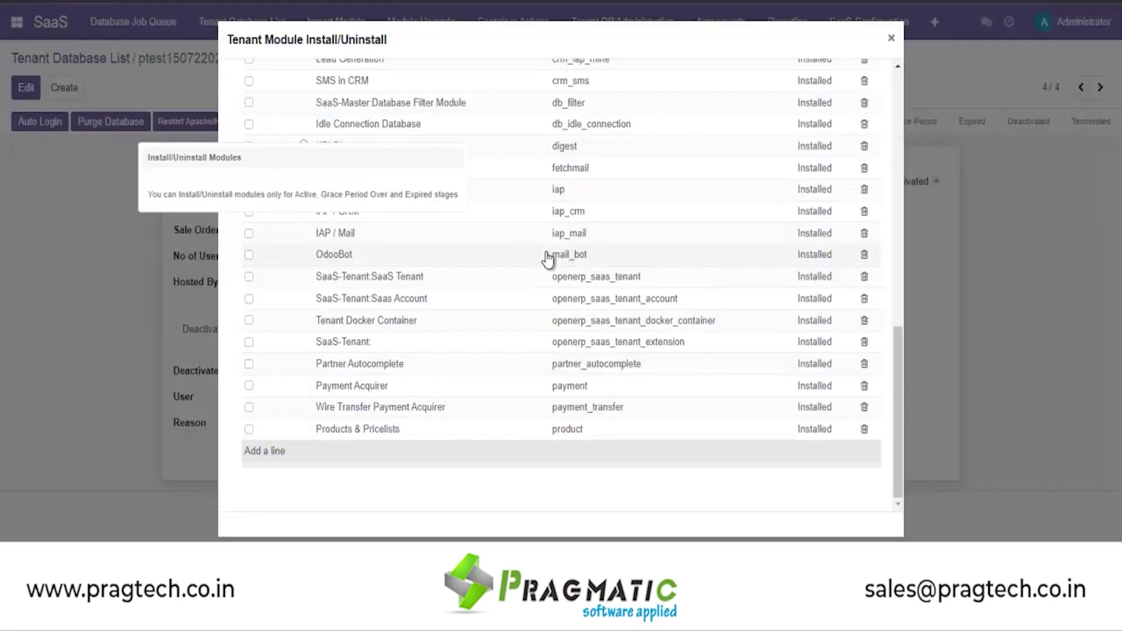
pyautogui.scroll(15, 661, 263)
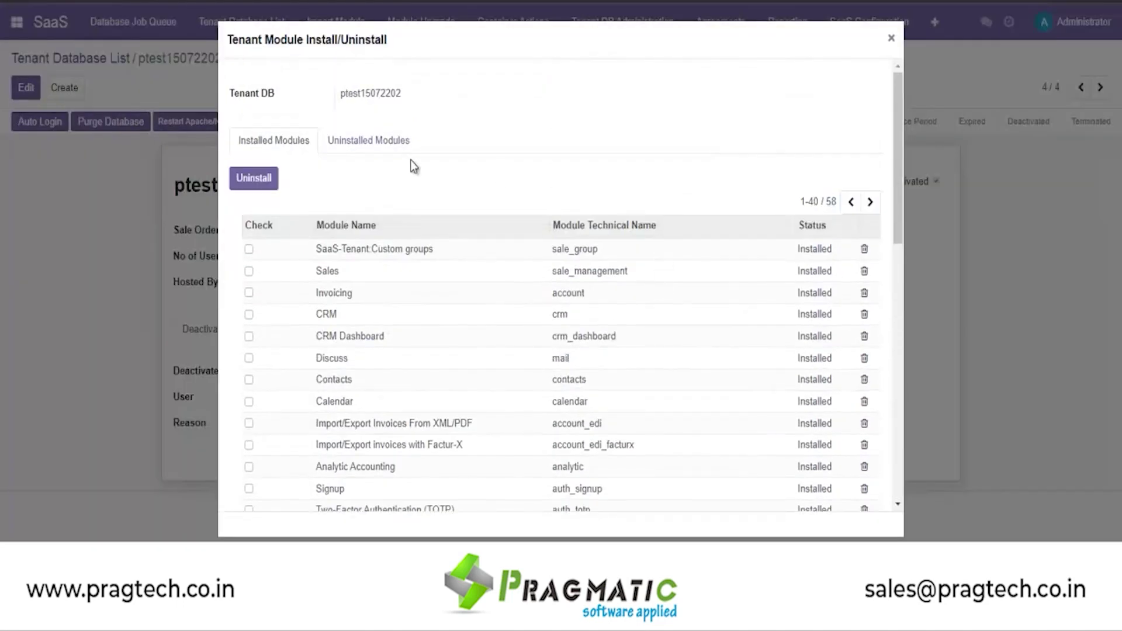
pyautogui.click(374, 140)
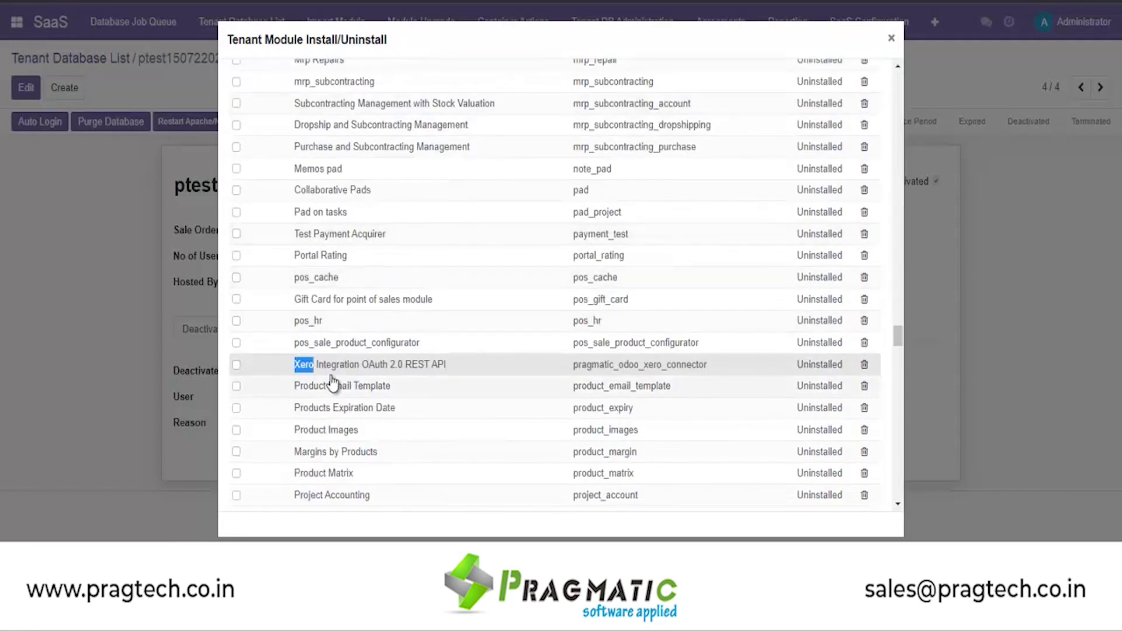
pyautogui.scroll(5, 333, 374)
pyautogui.scroll(12, 348, 354)
pyautogui.scroll(-16, 365, 380)
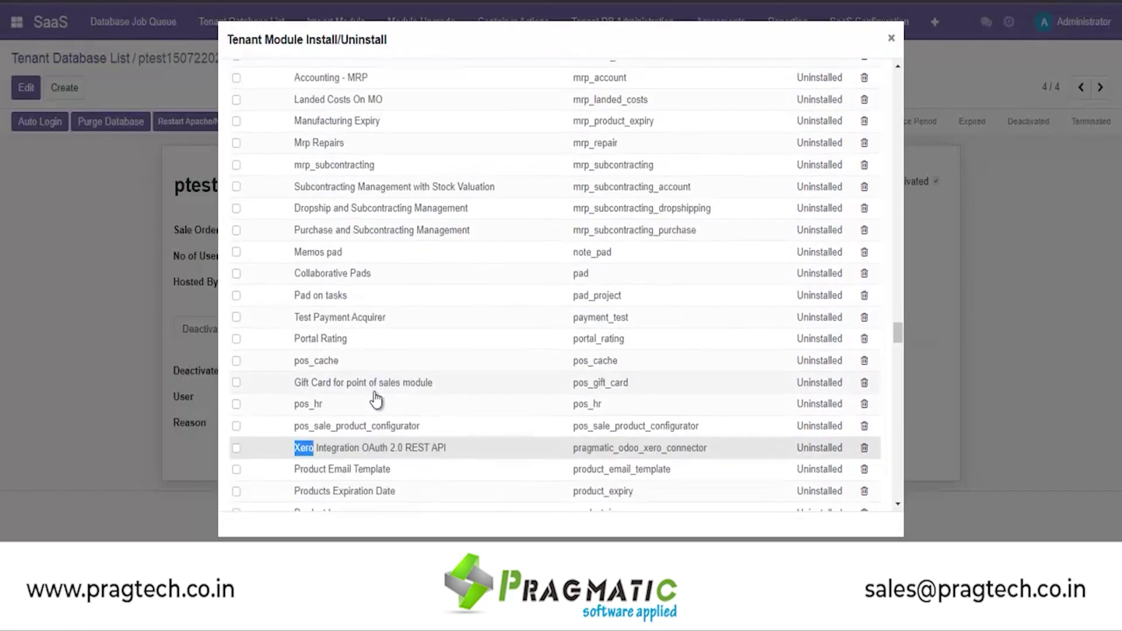
pyautogui.scroll(-4, 374, 392)
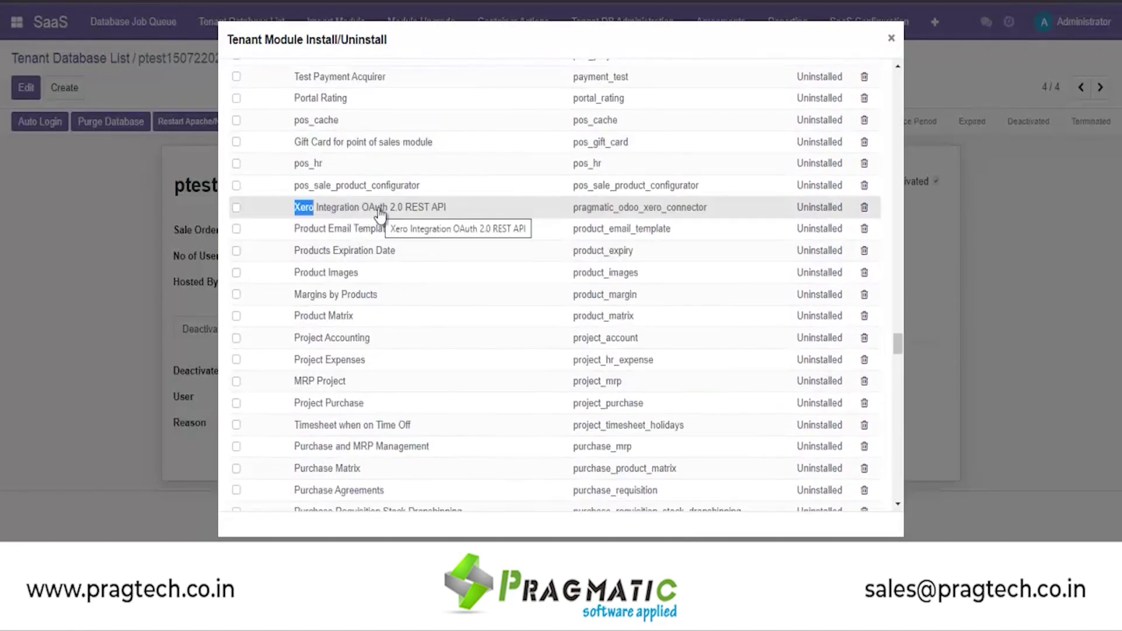
# Mark Xero Integration OAuth 2.0 REST API for installation and install it.
pyautogui.click(240, 212)
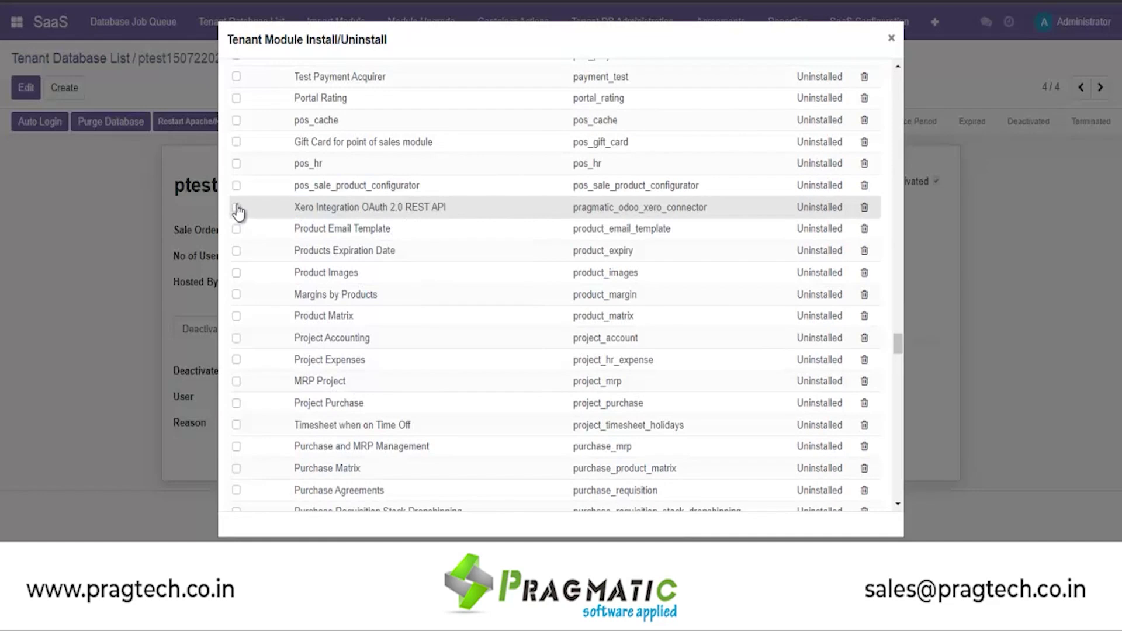
pyautogui.click(234, 209)
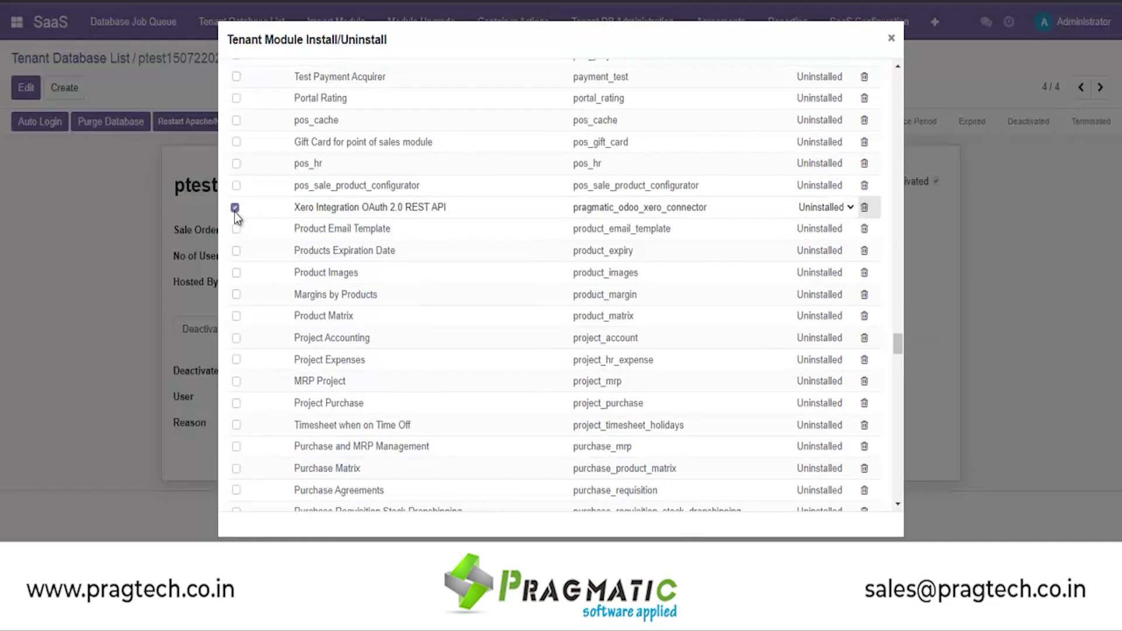
pyautogui.scroll(20, 416, 257)
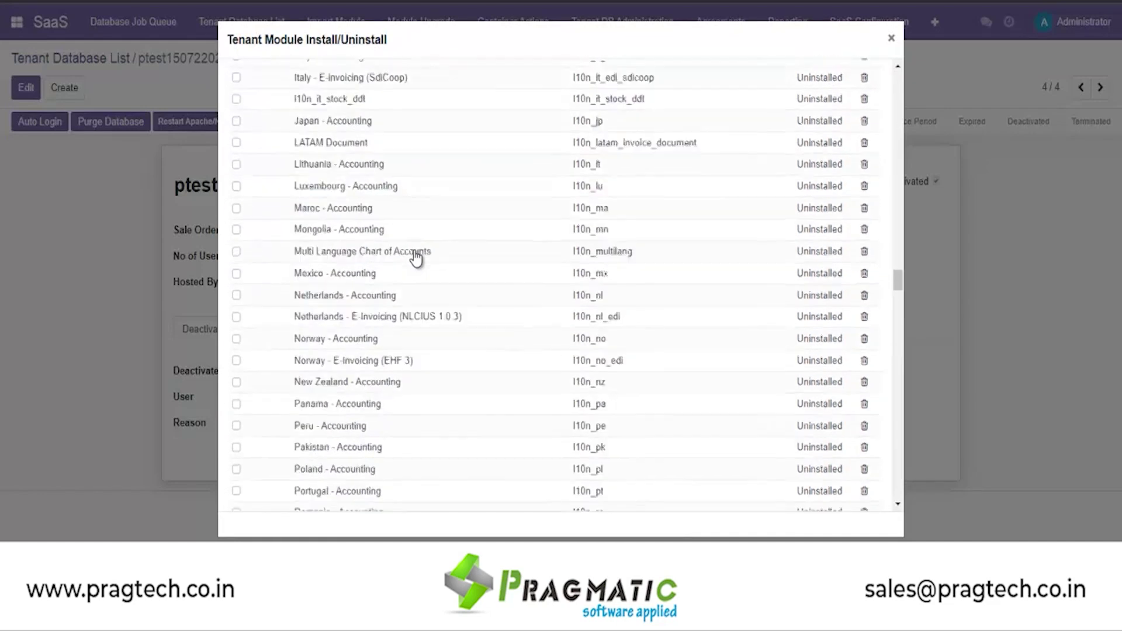
pyautogui.scroll(20, 416, 257)
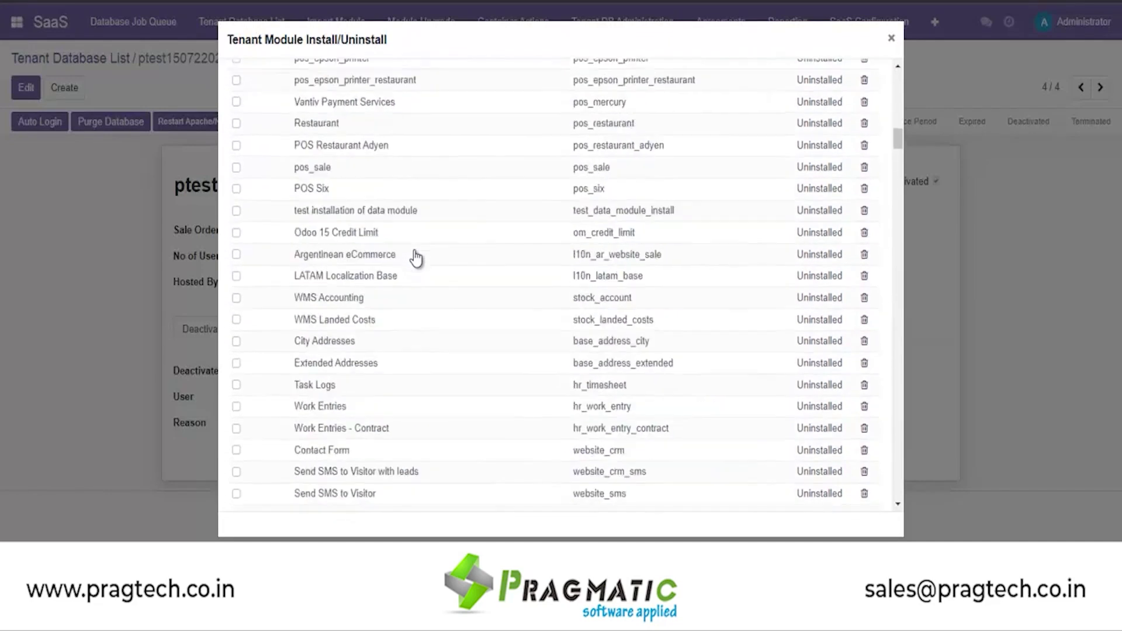
pyautogui.scroll(3, 416, 257)
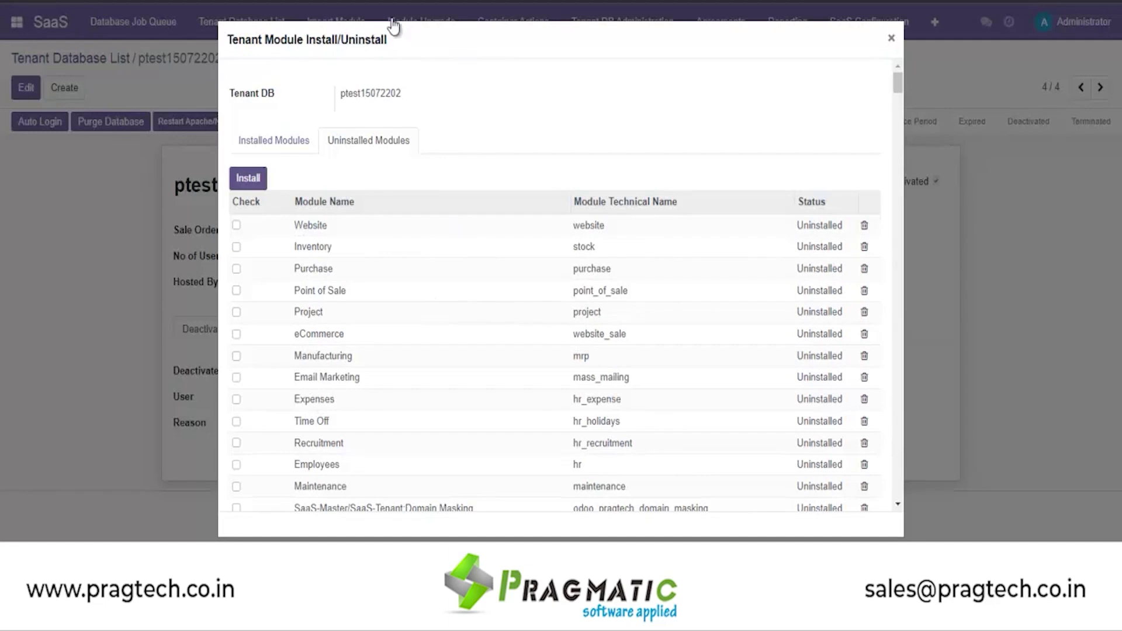
pyautogui.doubleClick(370, 93)
pyautogui.click(251, 178)
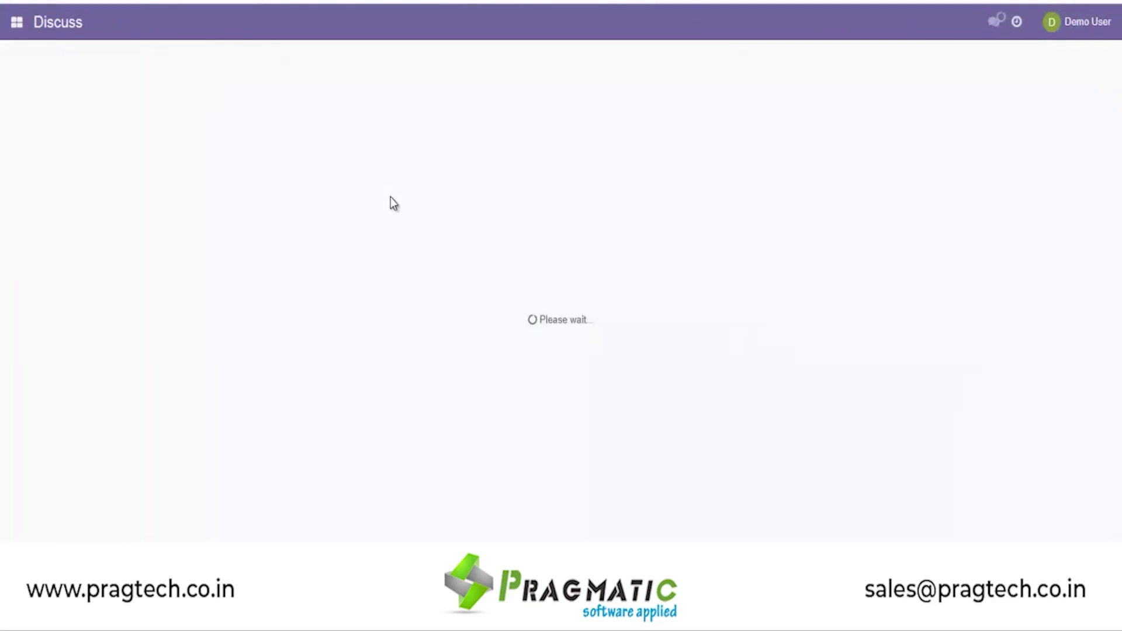
# Go from the tenant's Discuss inbox to its Settings app.
pyautogui.click(20, 23)
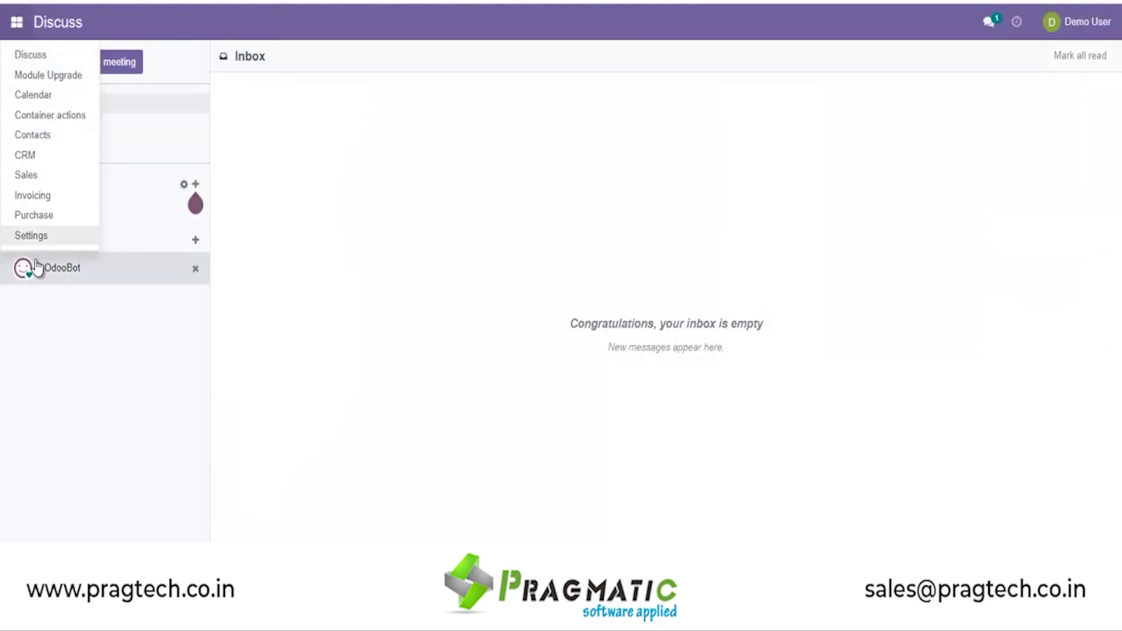
pyautogui.click(41, 235)
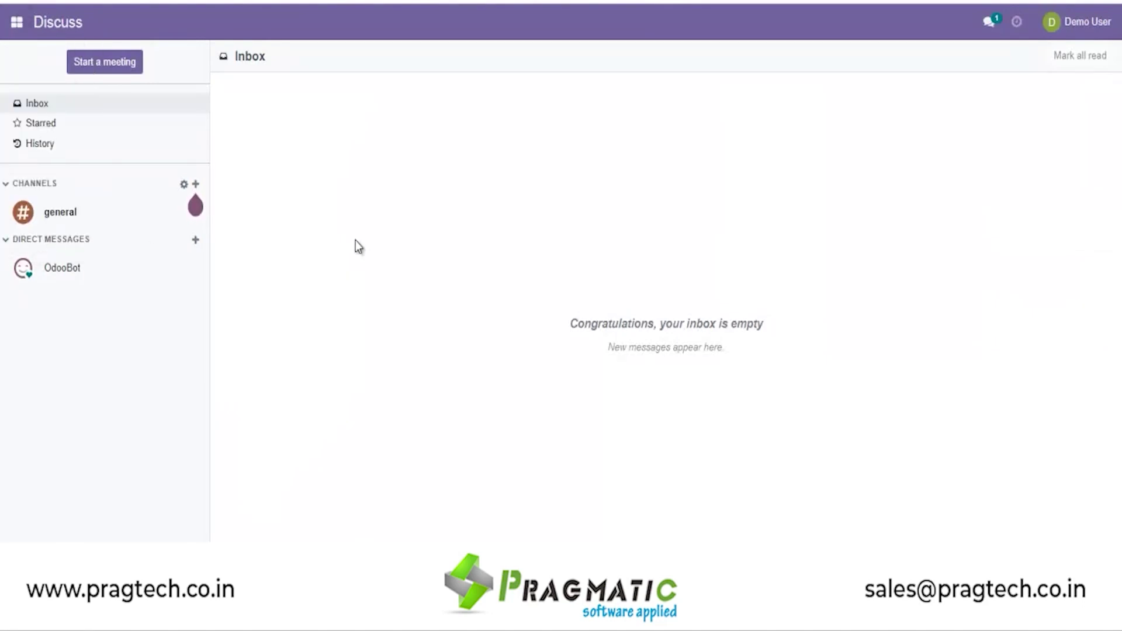
# Open My Company's Xero Accounting tab and display its Credentials fields.
pyautogui.click(206, 26)
pyautogui.click(228, 97)
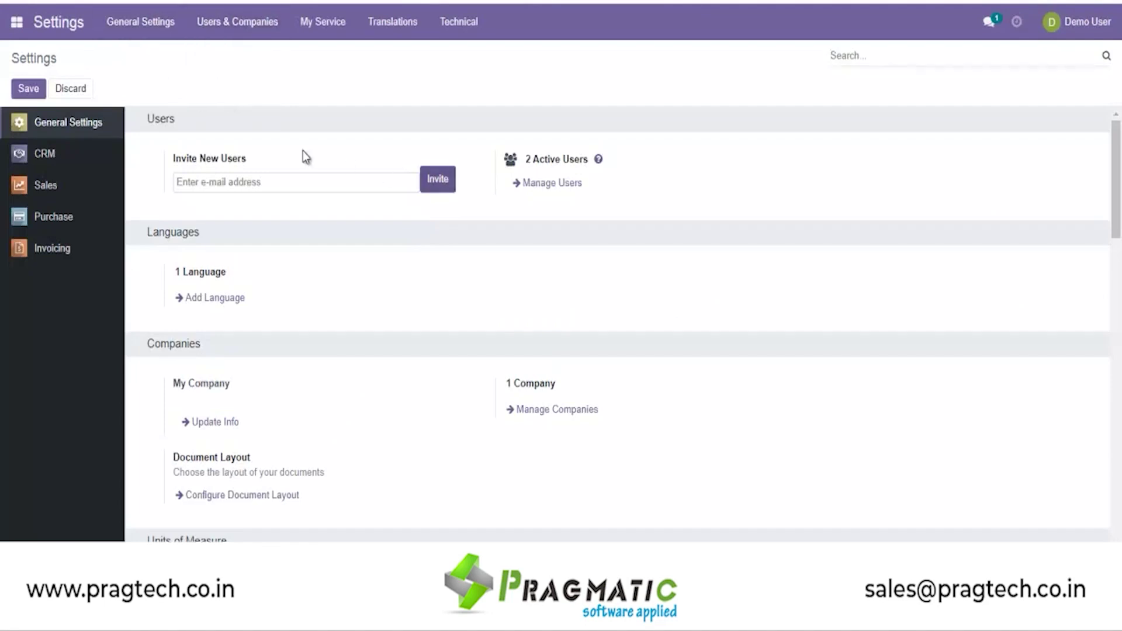
pyautogui.click(92, 143)
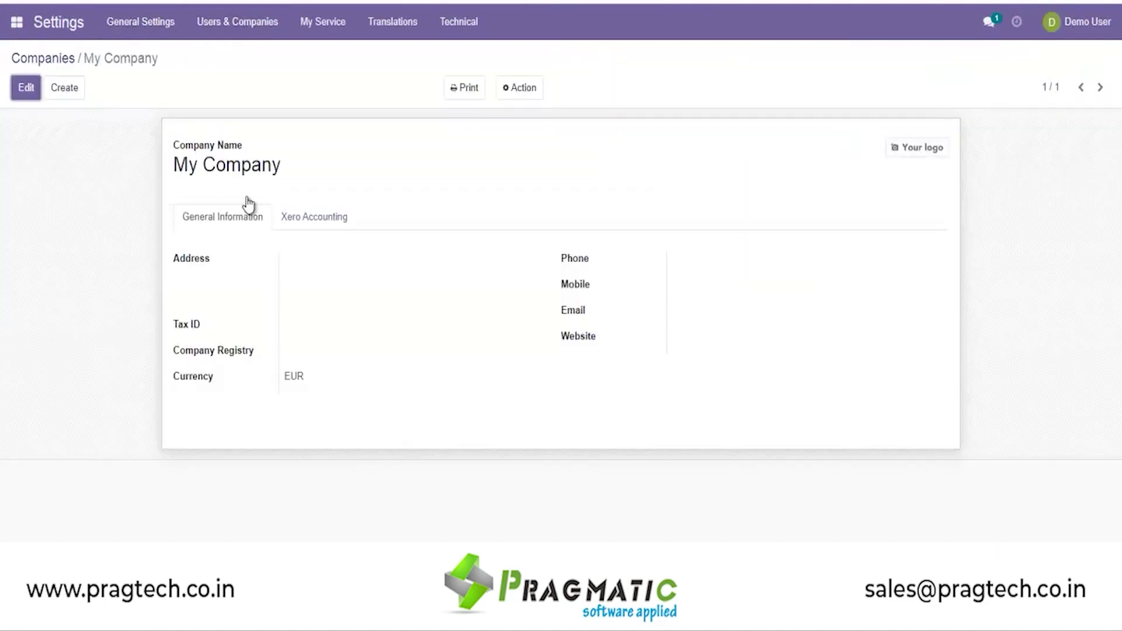
pyautogui.click(322, 221)
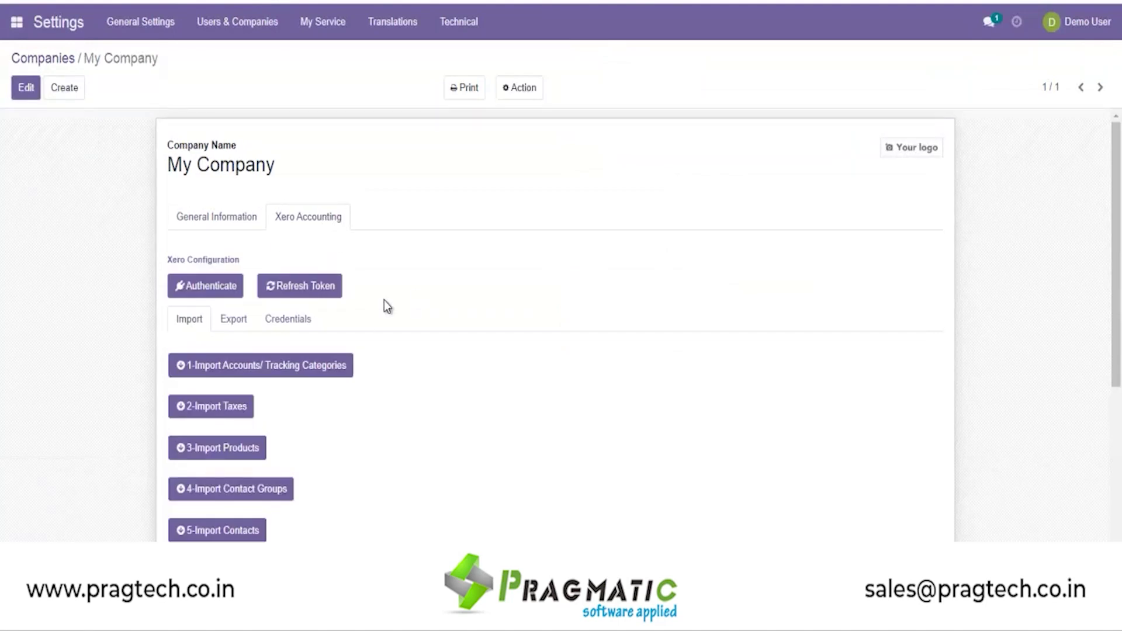
pyautogui.click(17, 23)
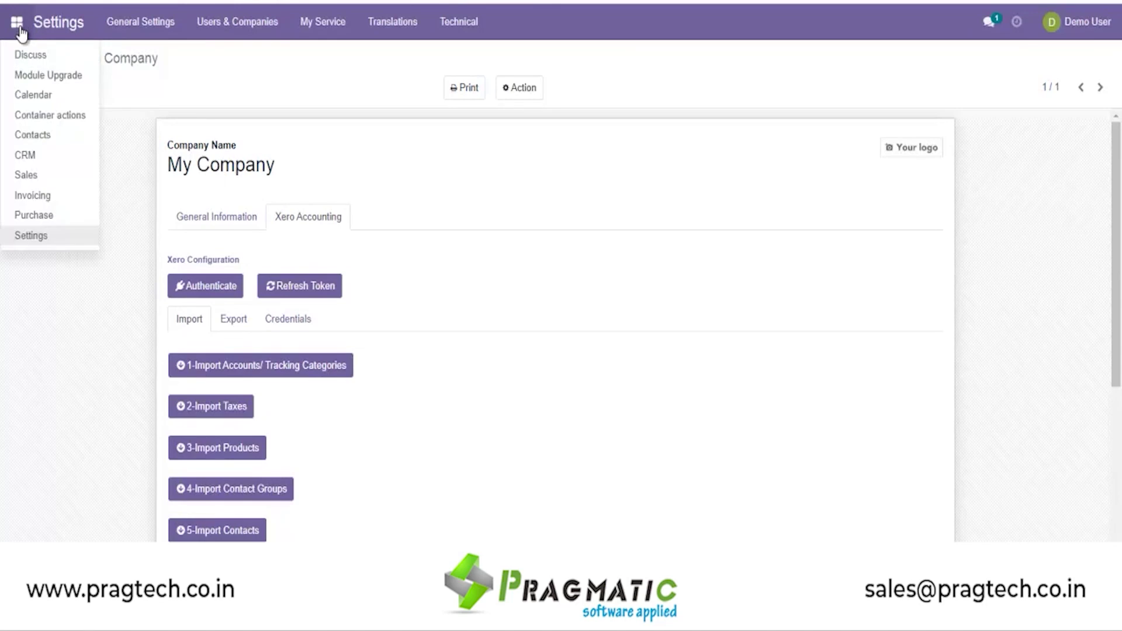
pyautogui.click(288, 319)
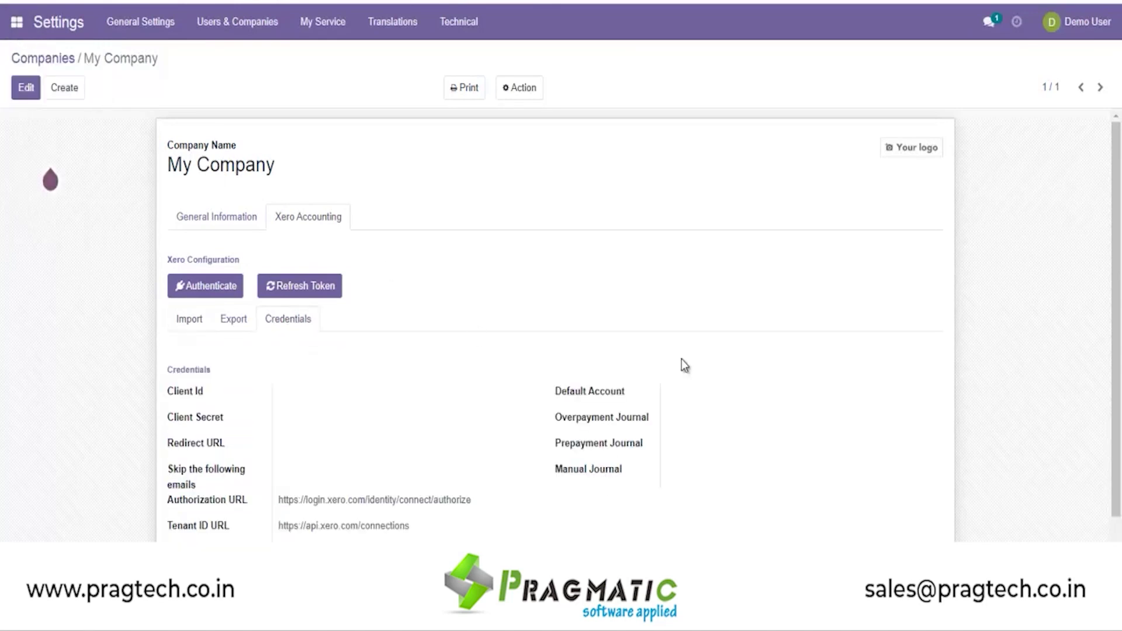
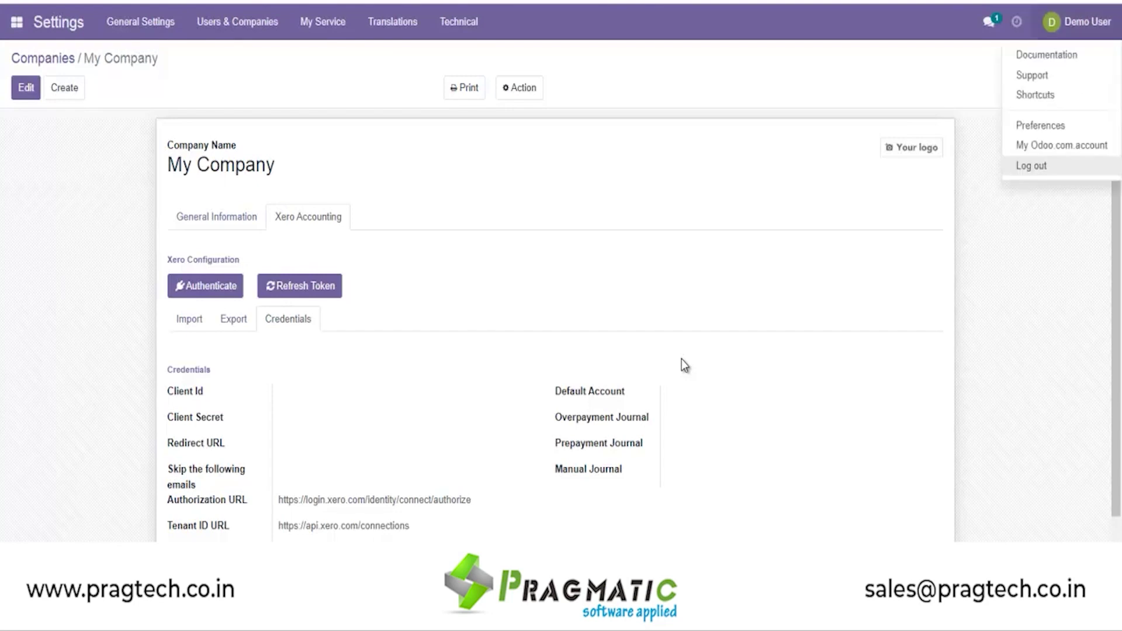
# Log out of the demo user account from the My Company Xero settings page.
pyautogui.click(1028, 166)
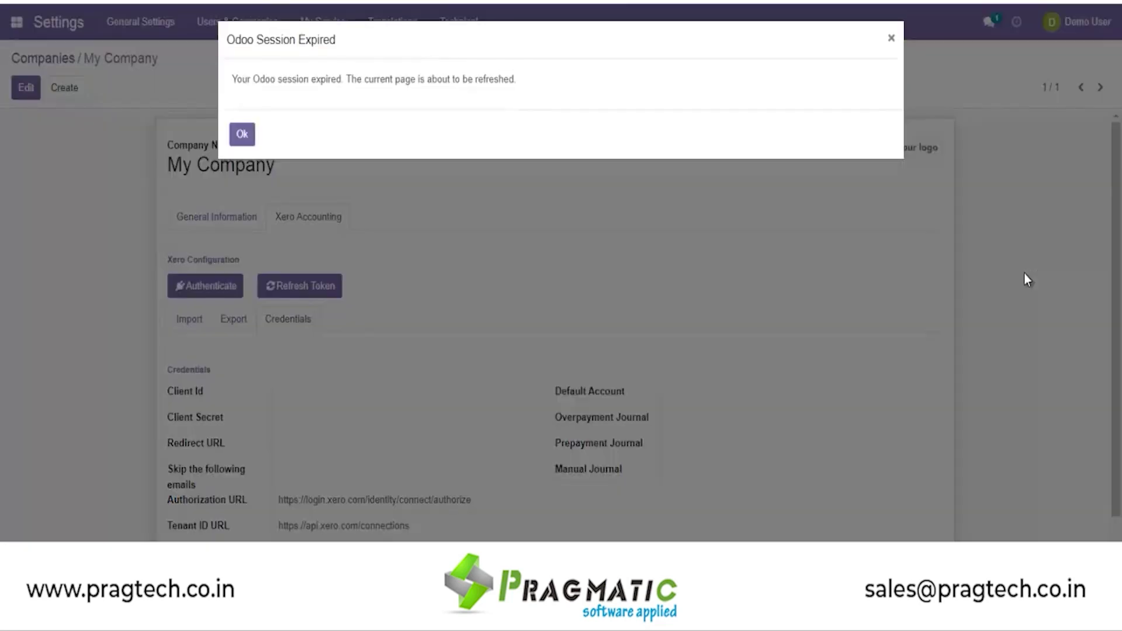
# Sign back in to Odoo as admin after the session-expired notice.
pyautogui.click(248, 131)
pyautogui.click(576, 175)
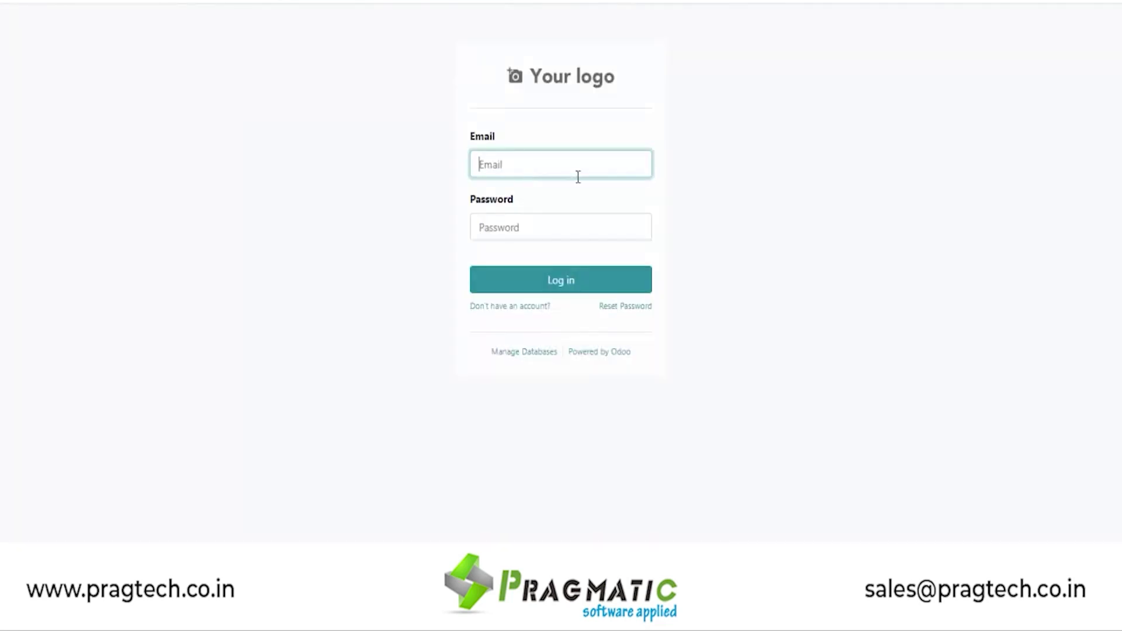
pyautogui.press('Tab')
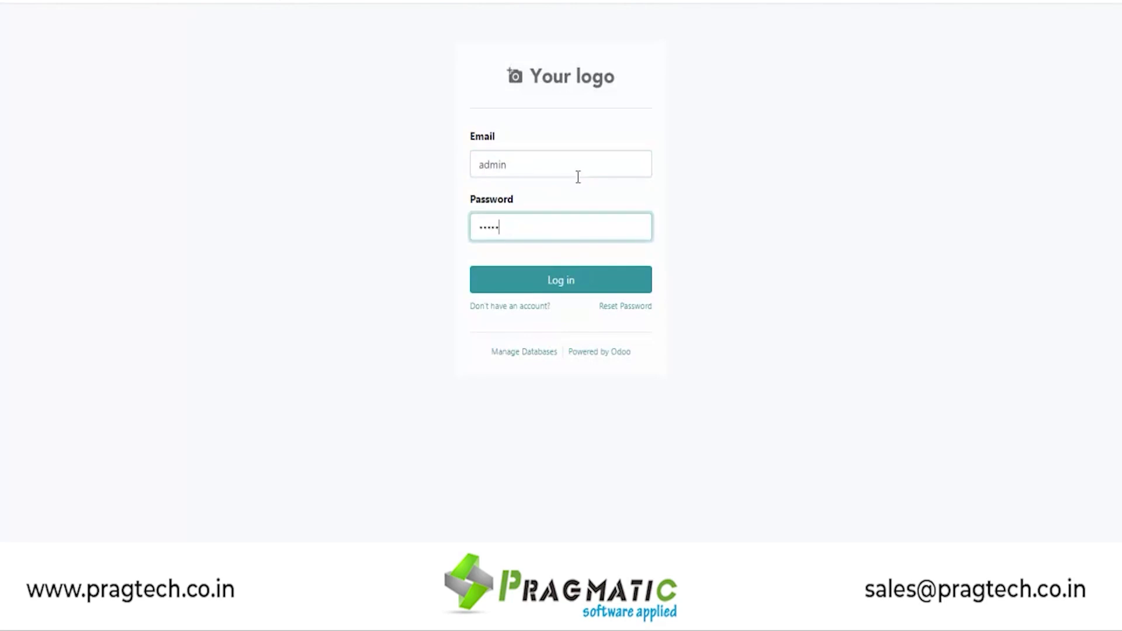
pyautogui.press('Return')
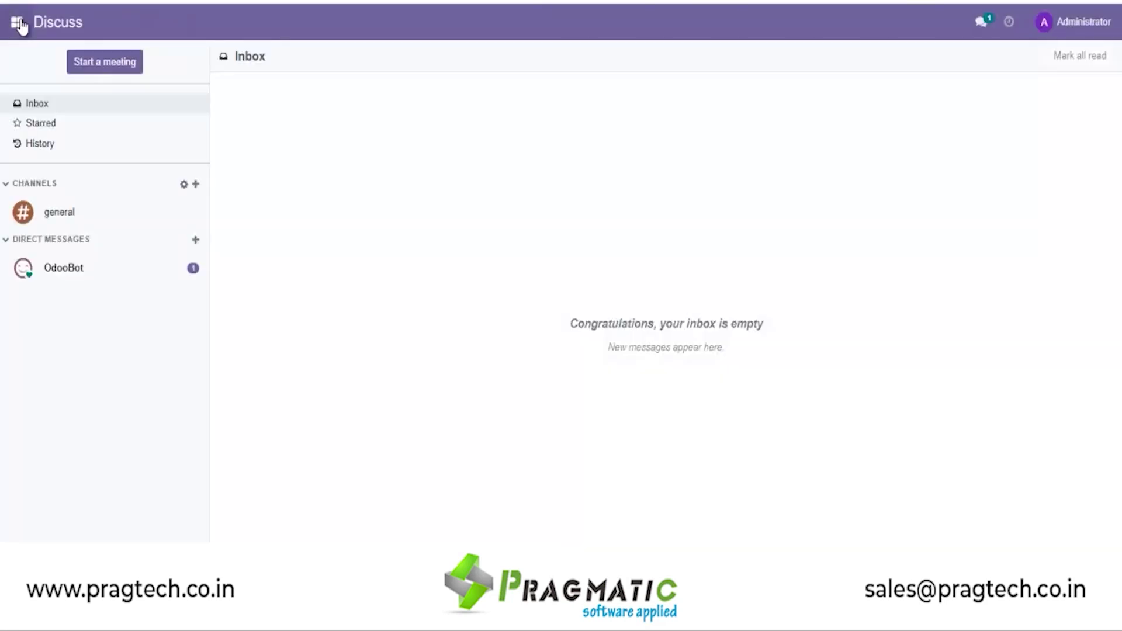
# Search Apps for 'xero' and open the Xero Integration module's details.
pyautogui.click(16, 21)
pyautogui.click(38, 279)
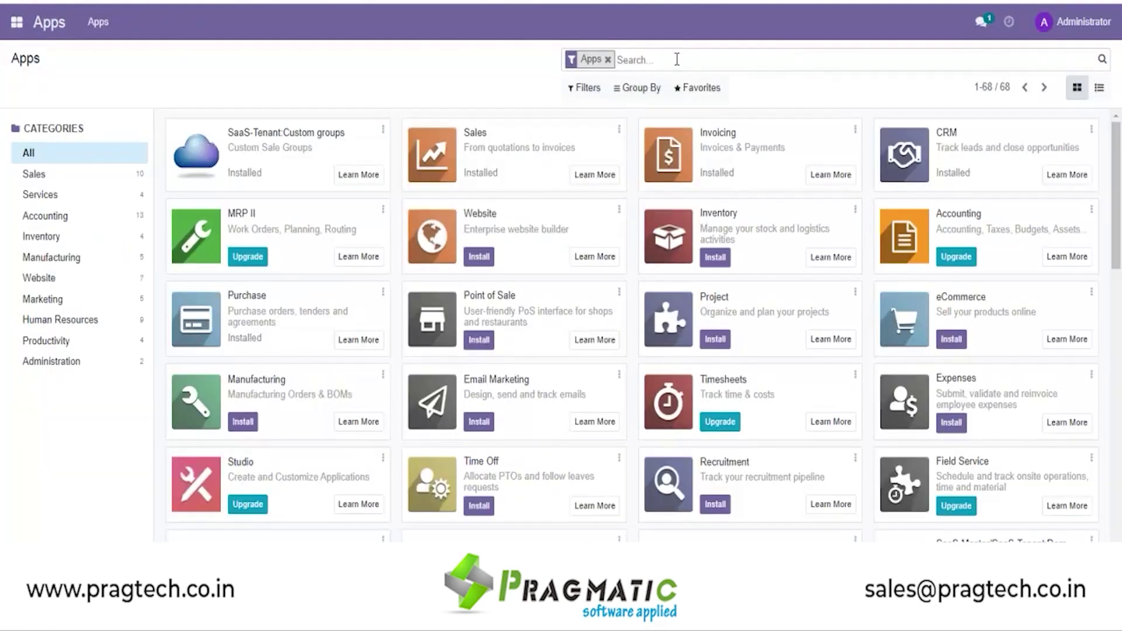
pyautogui.press('BackSpace')
pyautogui.write('xero')
pyautogui.press('Return')
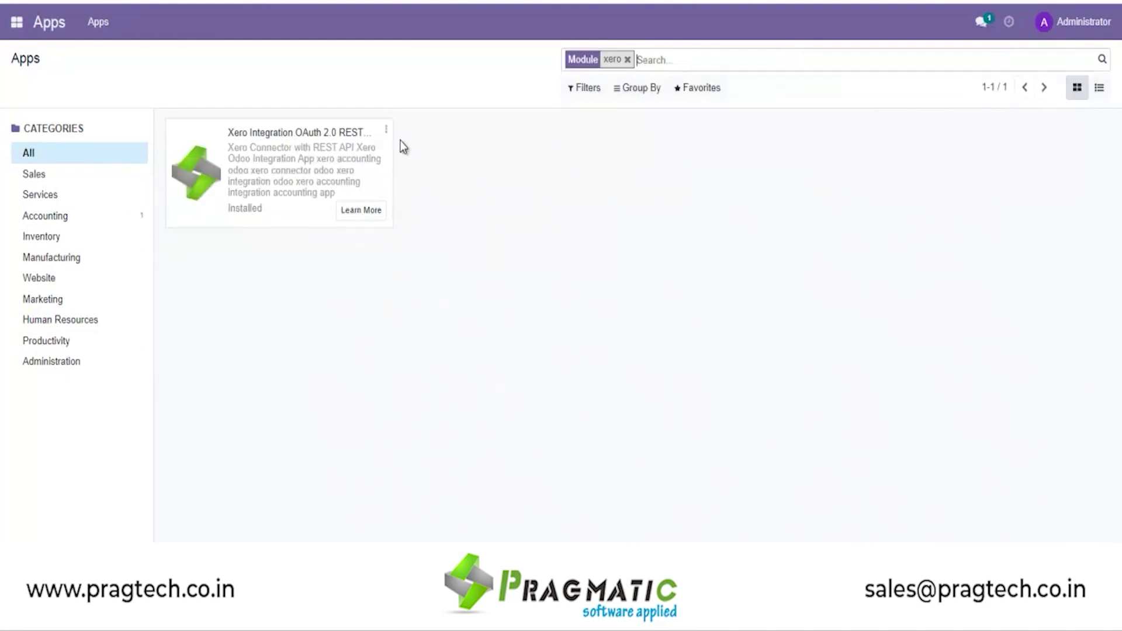
pyautogui.click(386, 129)
pyautogui.click(360, 155)
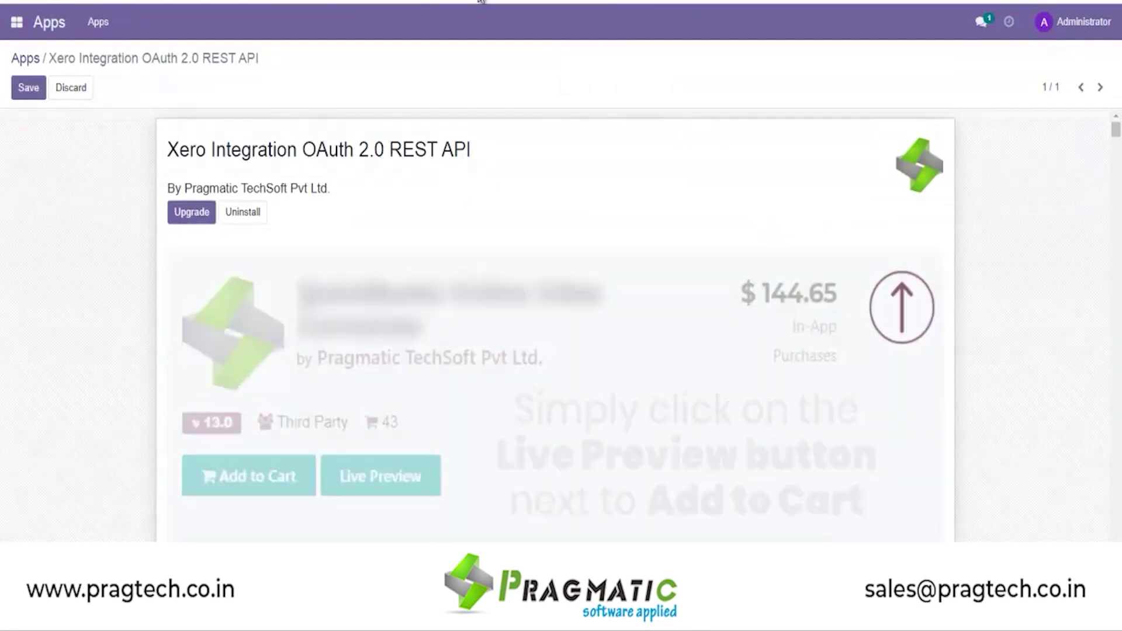
# Reload the module page with ?debug and select its latest version 15.0.0.6.
pyautogui.write('?debug=1#id=499&cids=1&menu_id=5&action=37&model=ir.module.module&view_type=for')
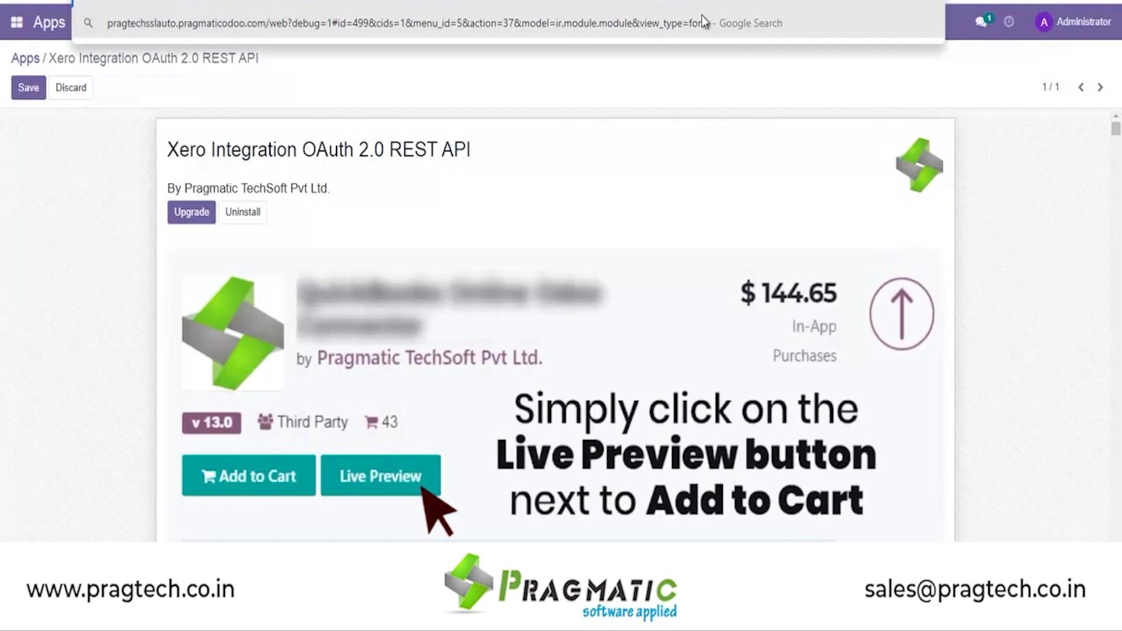
pyautogui.press('Return')
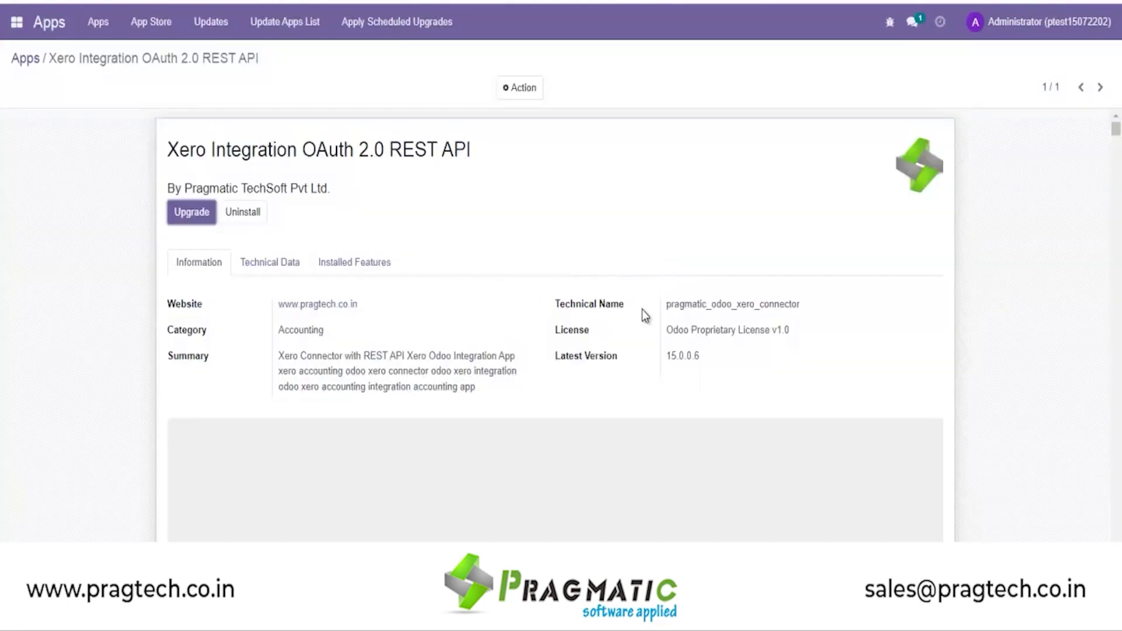
pyautogui.moveTo(664, 358); pyautogui.dragTo(699, 357)
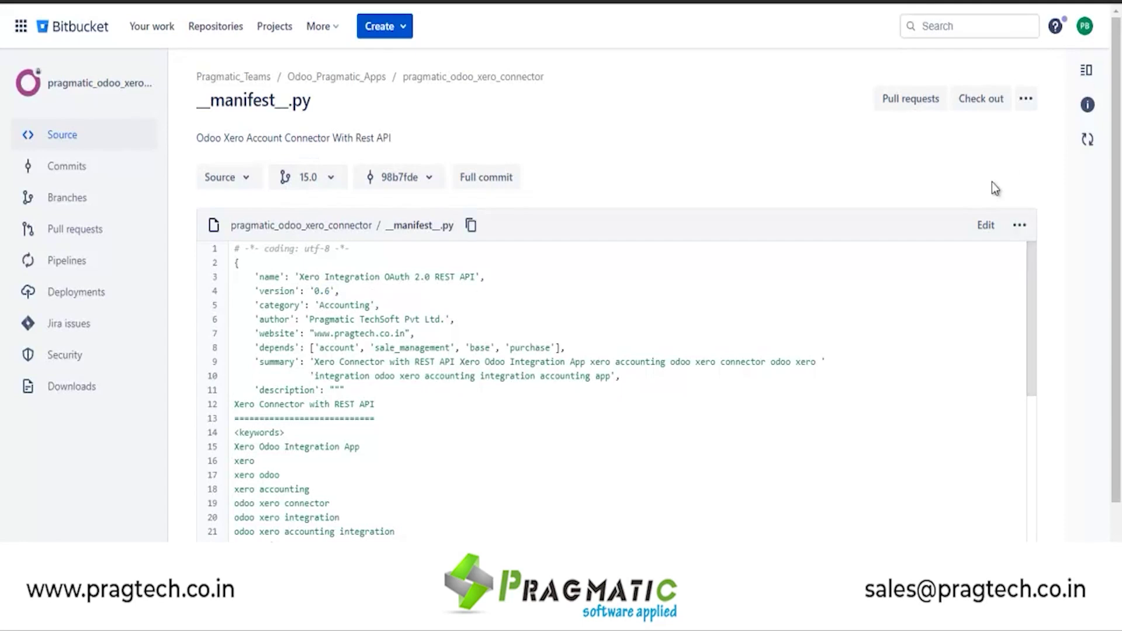
# Edit __manifest__.py, changing the version from '0.6' to '0.7'.
pyautogui.click(986, 227)
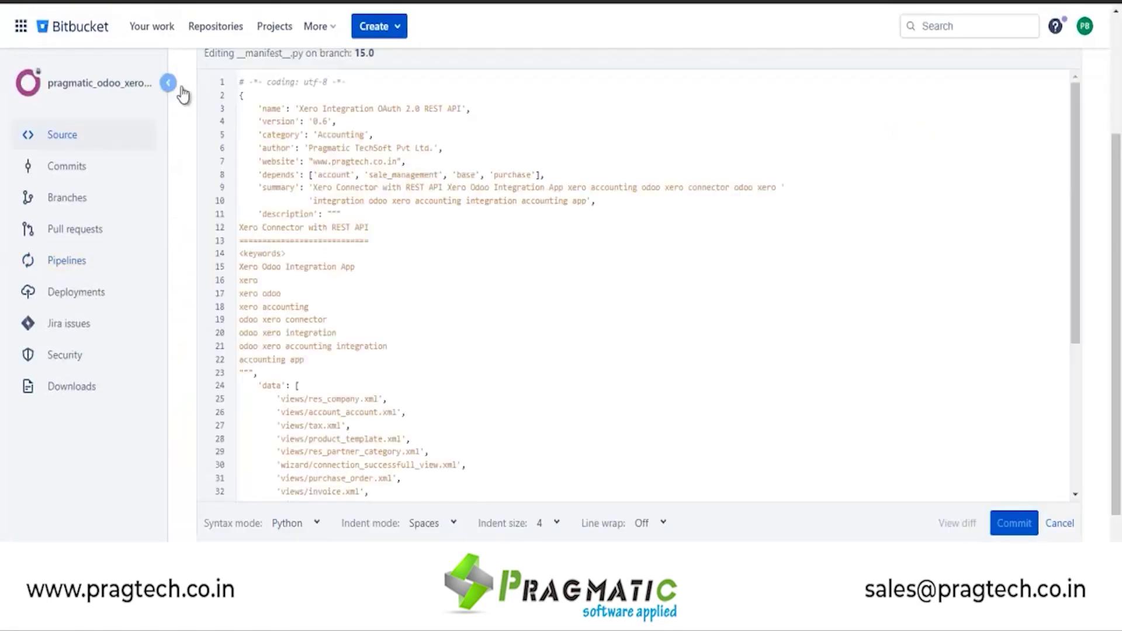
pyautogui.click(323, 121)
pyautogui.press('Delete')
pyautogui.write('7')
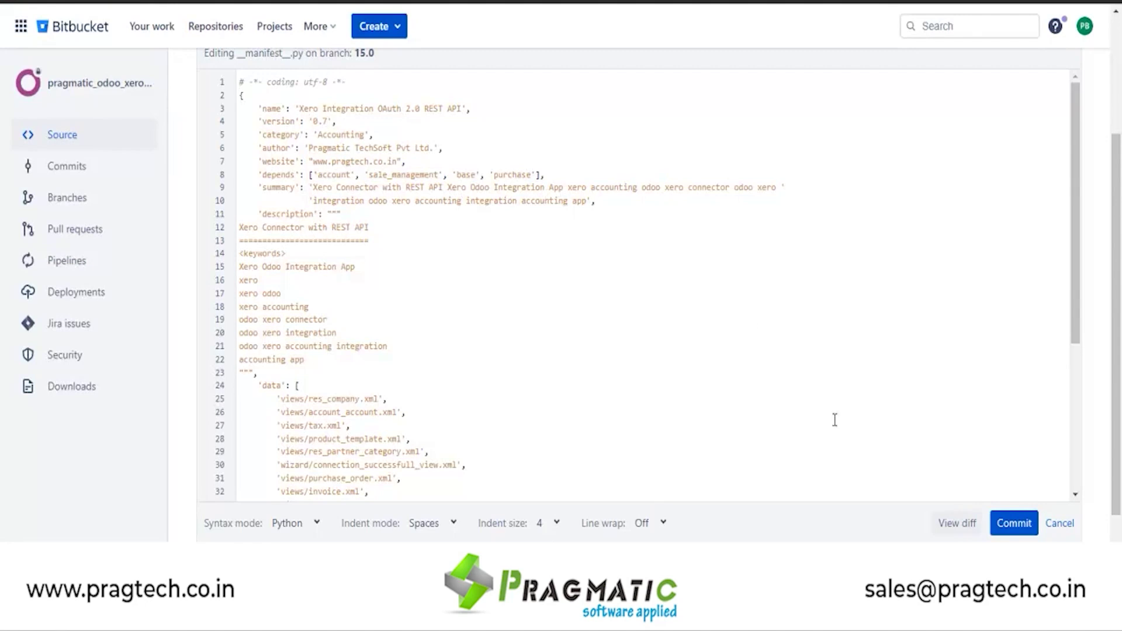
# Commit the change to branch 15.0 with message 'menifest number updated'.
pyautogui.click(1002, 525)
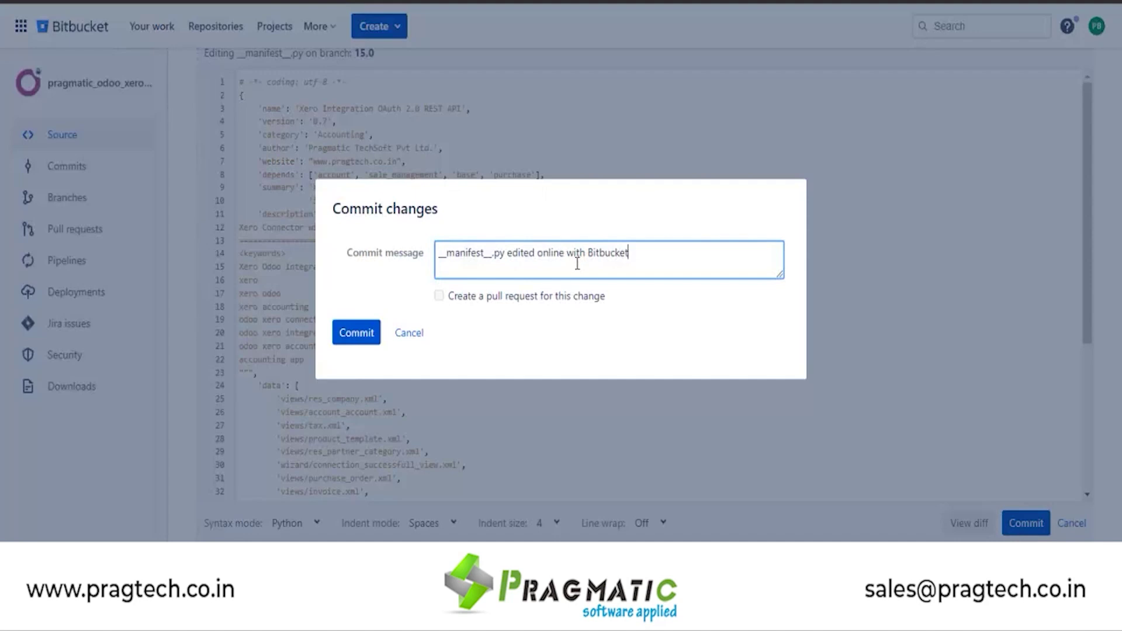
pyautogui.press('BackSpace')
pyautogui.press('BackSpace')
pyautogui.press('BackSpace')
pyautogui.press('BackSpace')
pyautogui.press('BackSpace')
pyautogui.press('BackSpace')
pyautogui.press('BackSpace')
pyautogui.press('BackSpace')
pyautogui.press('BackSpace')
pyautogui.press('BackSpace')
pyautogui.press('BackSpace')
pyautogui.press('BackSpace')
pyautogui.press('BackSpace')
pyautogui.press('BackSpace')
pyautogui.press('BackSpace')
pyautogui.press('BackSpace')
pyautogui.press('BackSpace')
pyautogui.press('BackSpace')
pyautogui.press('BackSpace')
pyautogui.press('BackSpace')
pyautogui.write('menifest number updated')
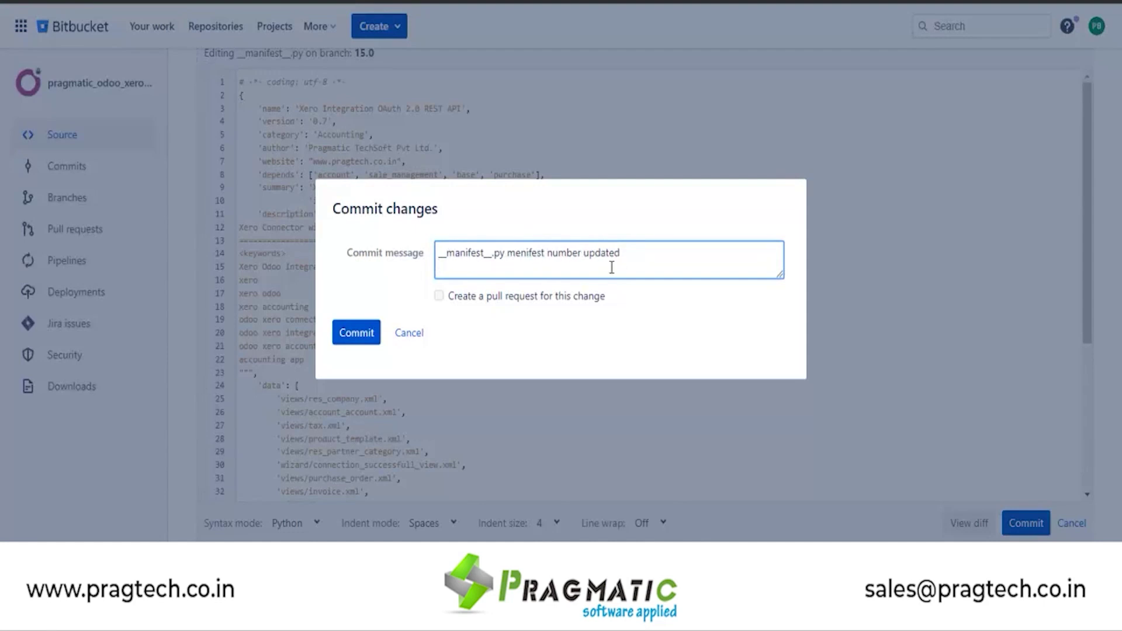
pyautogui.click(357, 334)
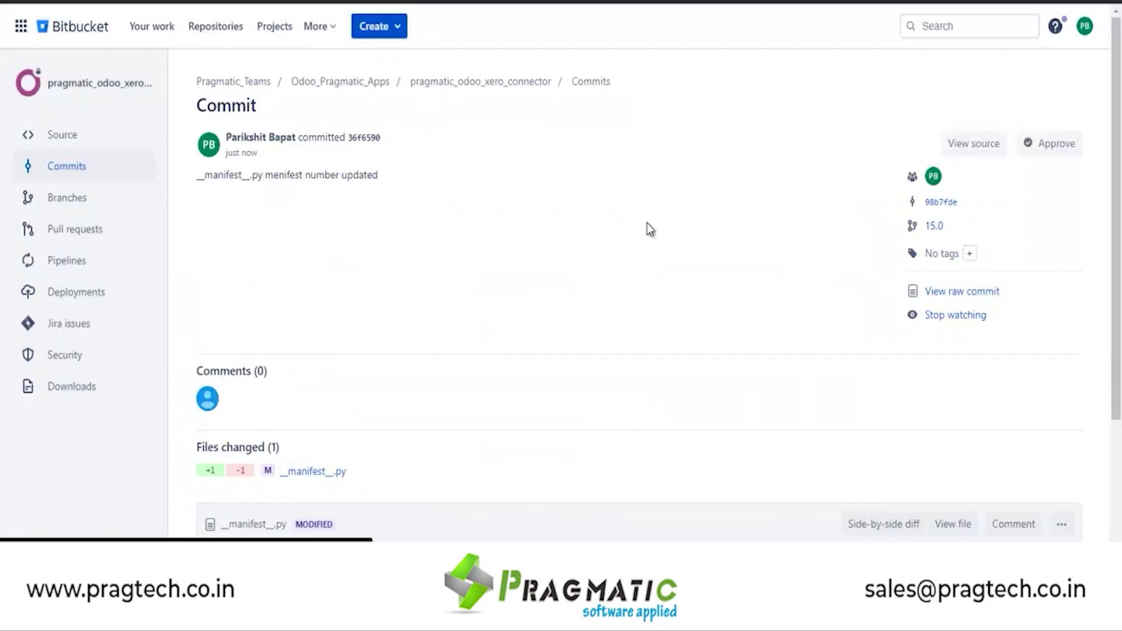
pyautogui.scroll(-4, 605, 263)
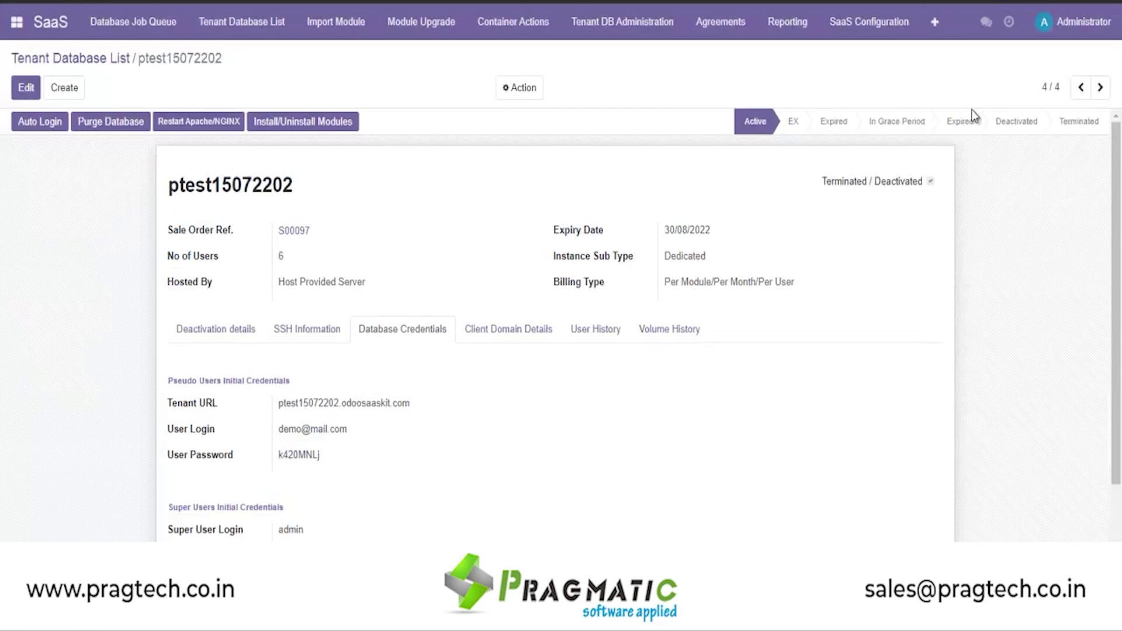
# Create a new Pull Details record for tenant host ptest15072202.
pyautogui.click(934, 21)
pyautogui.click(970, 183)
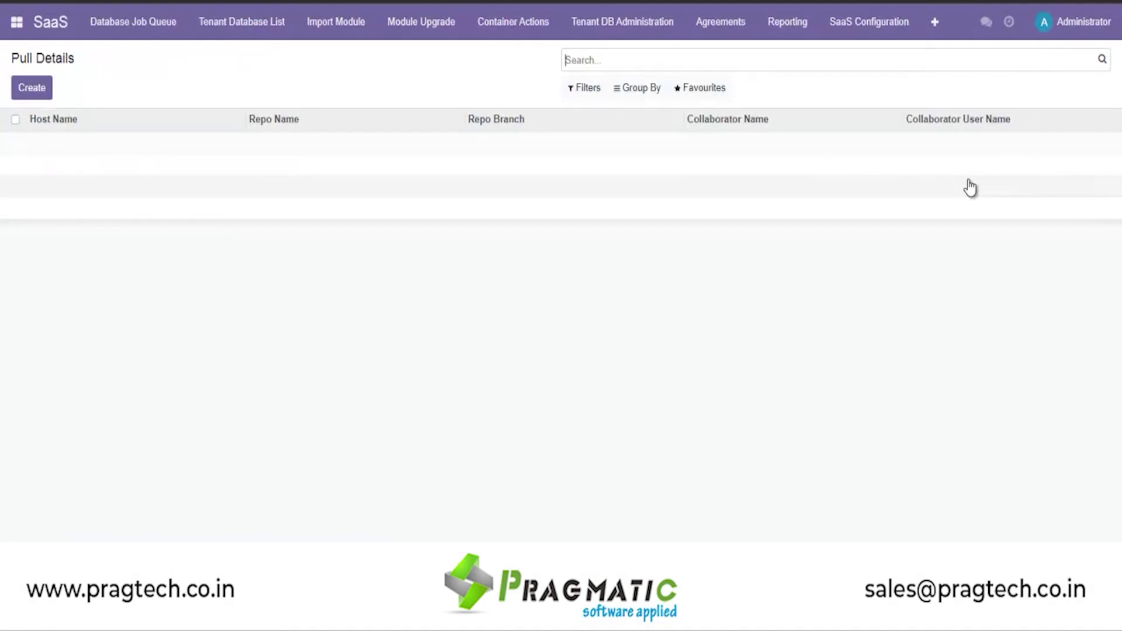
pyautogui.click(30, 88)
pyautogui.click(521, 184)
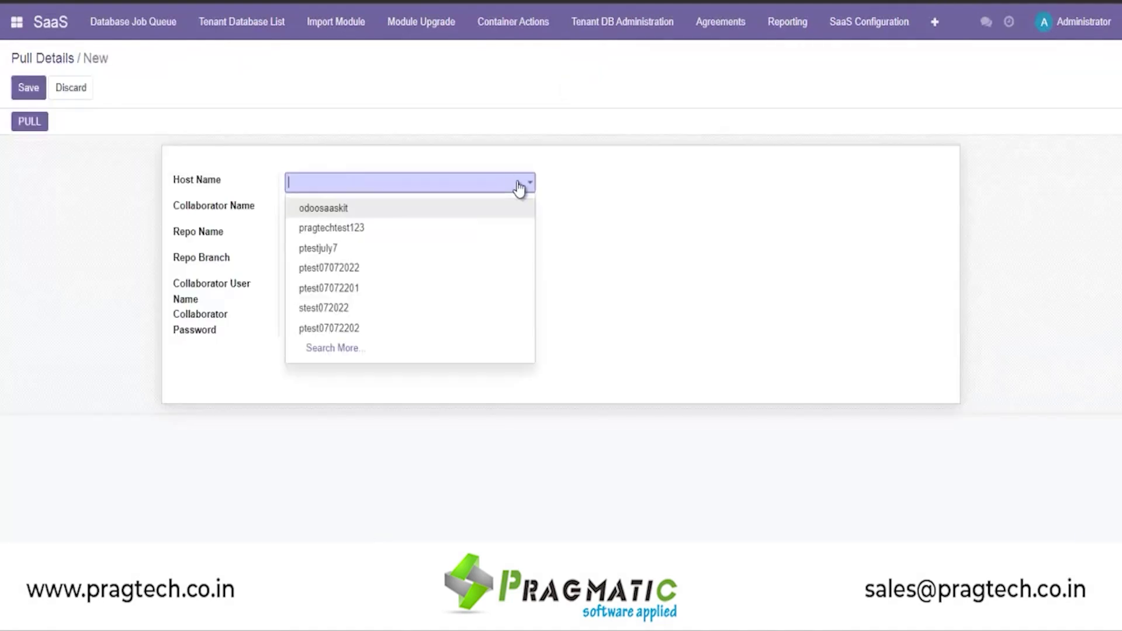
pyautogui.click(415, 329)
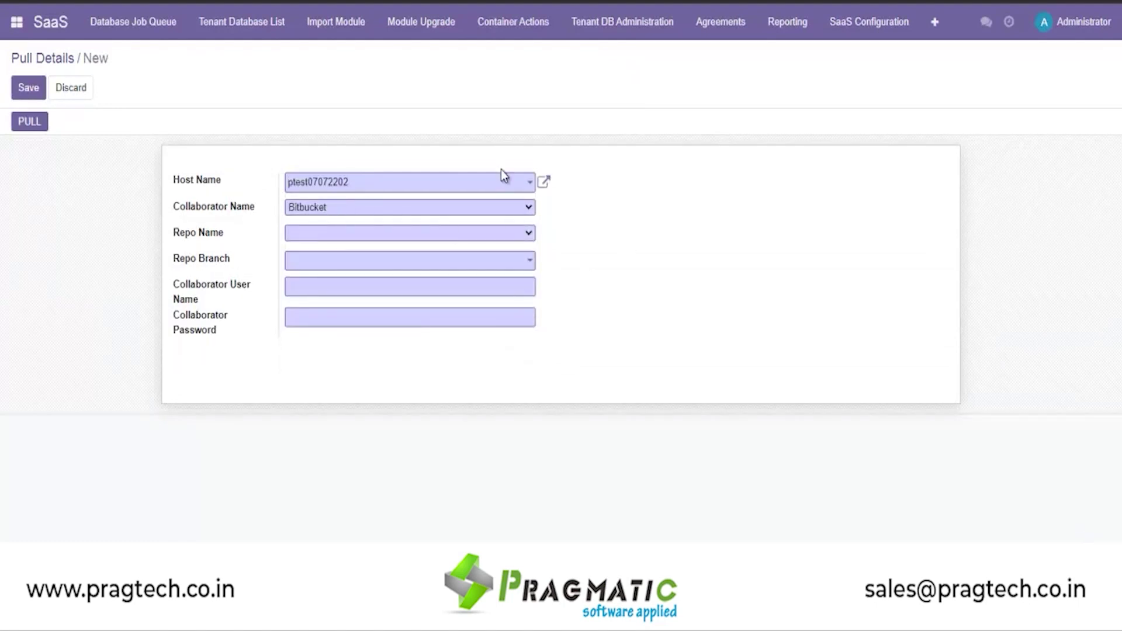
# Set repository pragmatic_odoo_xero_connector, branch 15.0, save, and start the pull.
pyautogui.click(530, 233)
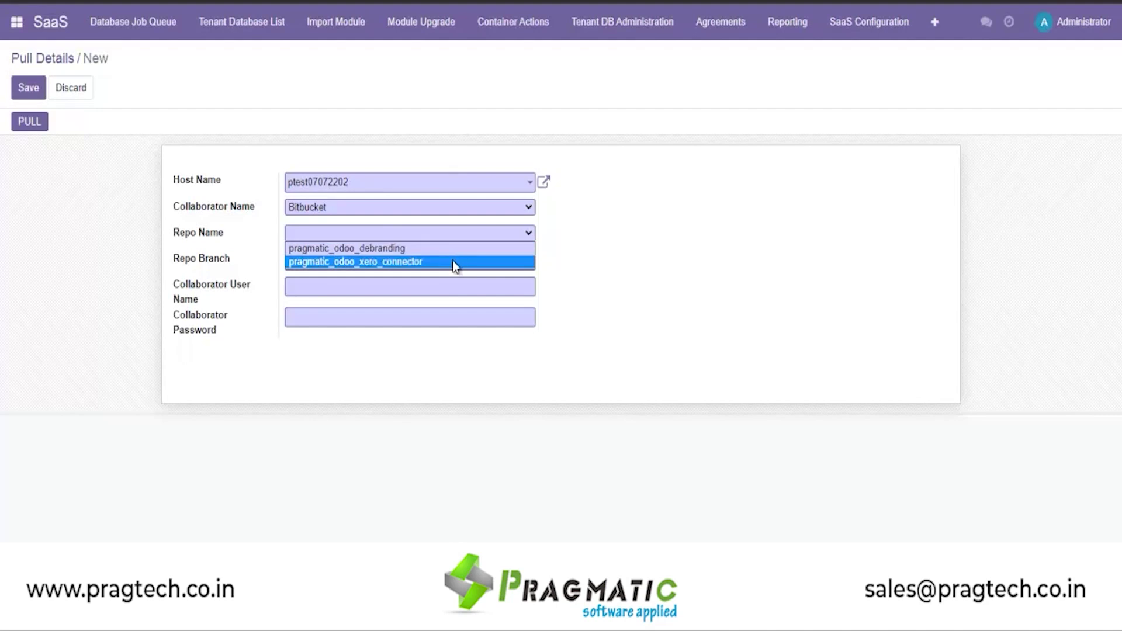
pyautogui.click(452, 260)
pyautogui.click(455, 267)
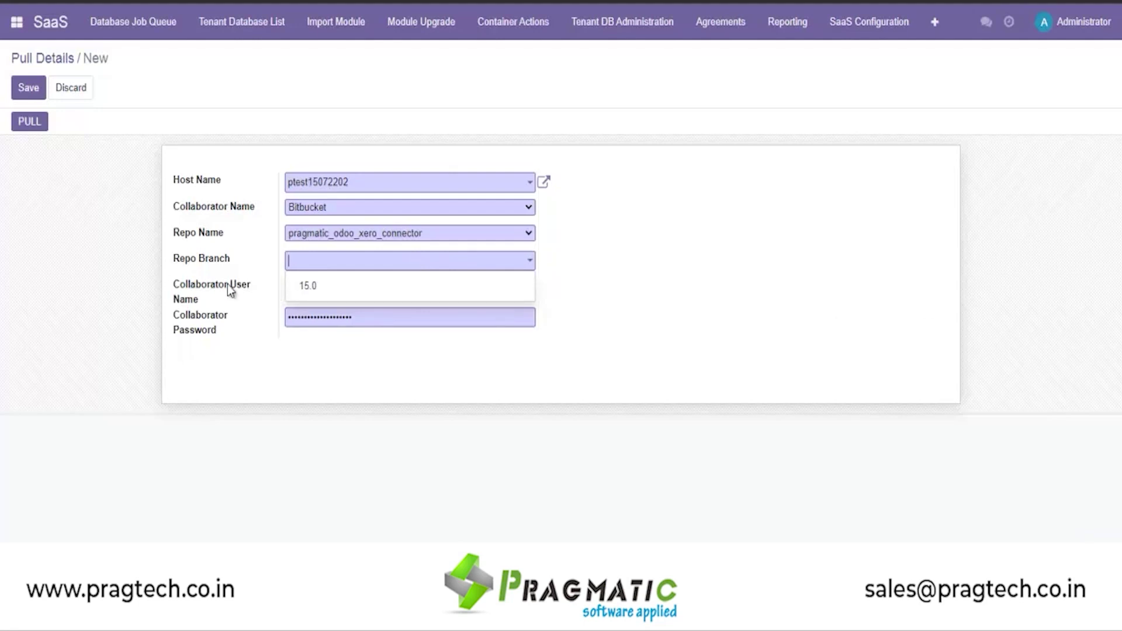
pyautogui.click(313, 286)
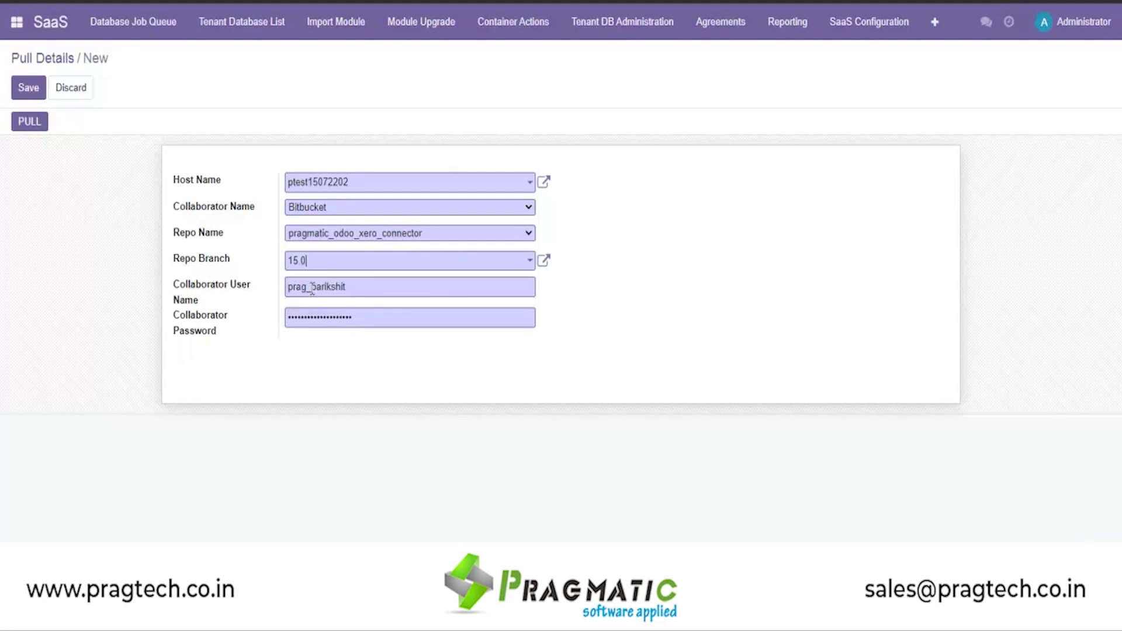
pyautogui.click(28, 87)
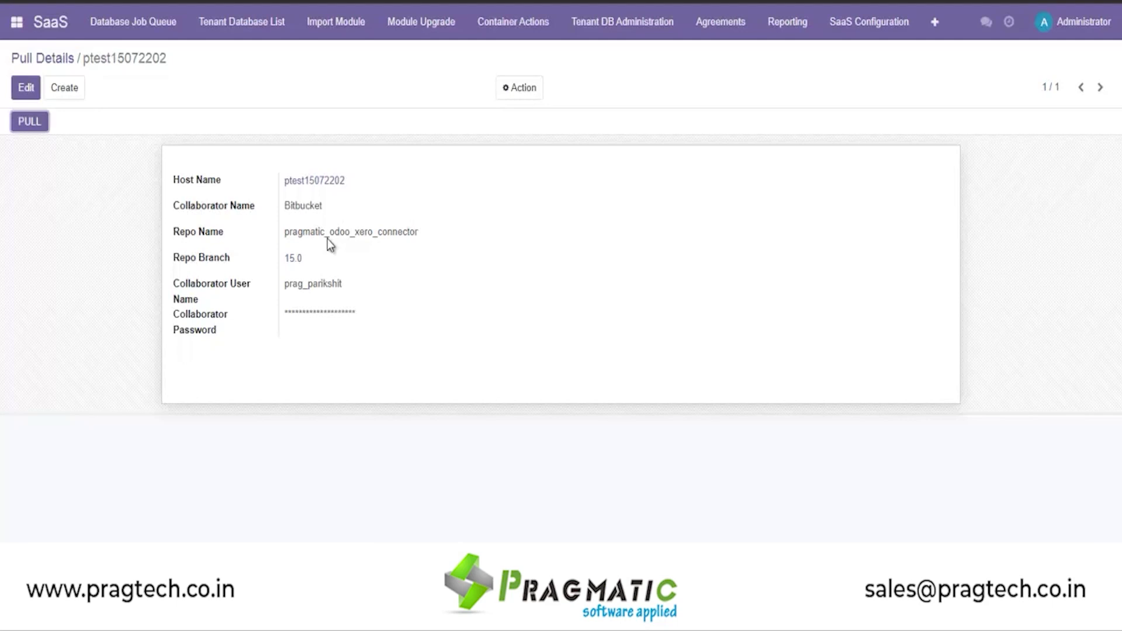
pyautogui.click(31, 124)
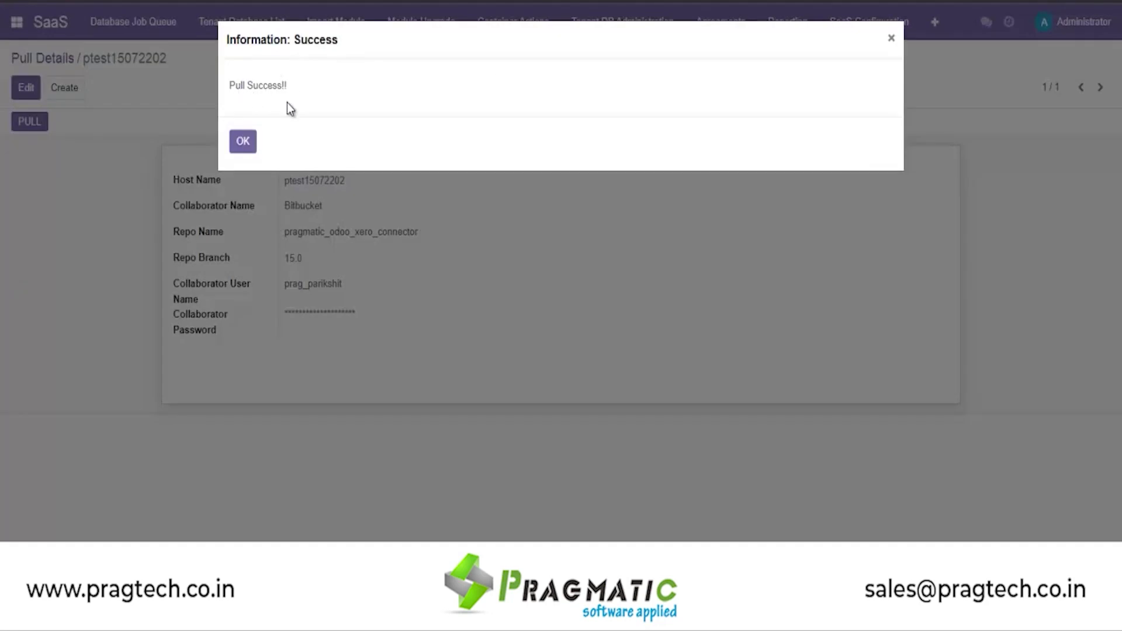
# Dismiss Pull Success and restart the ptest15072202 container via Container Actions.
pyautogui.click(245, 142)
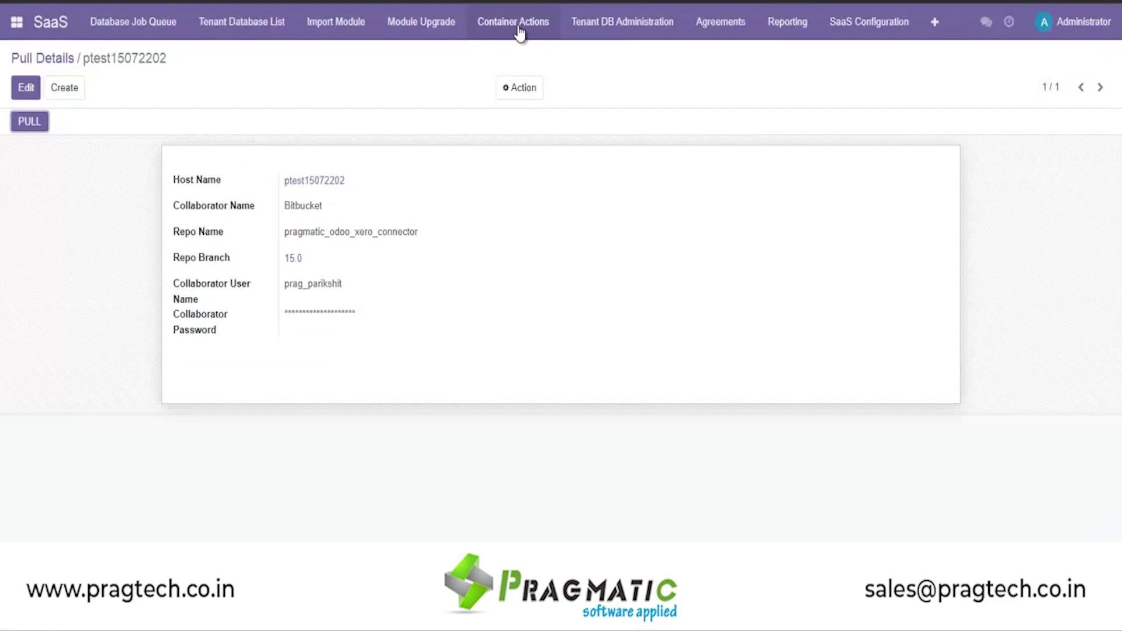
pyautogui.click(514, 36)
pyautogui.click(513, 59)
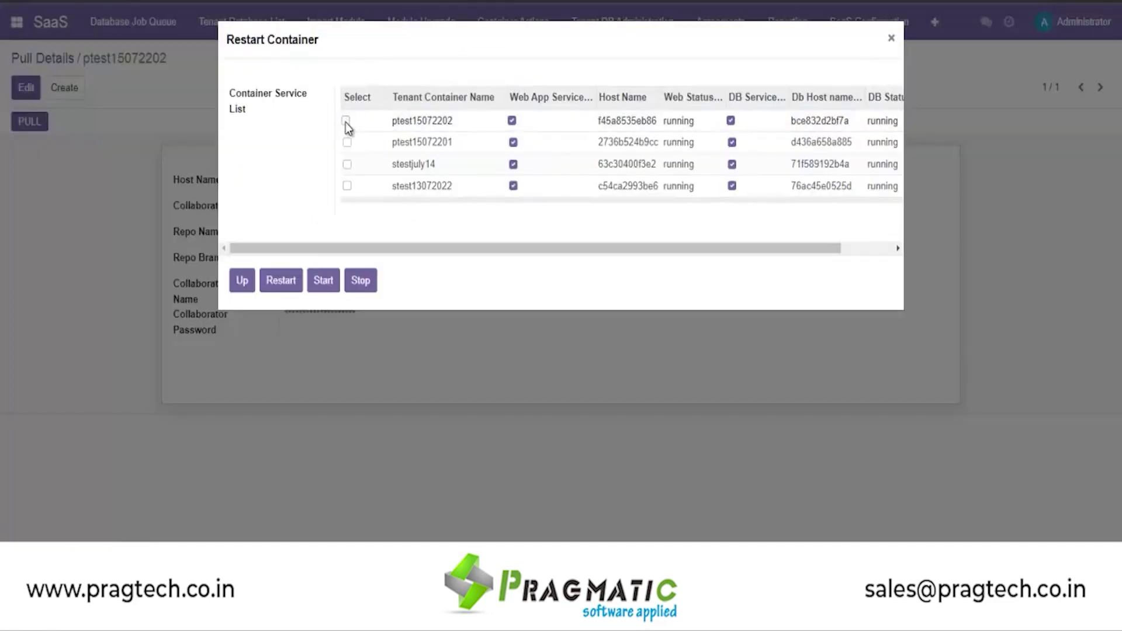
pyautogui.click(282, 282)
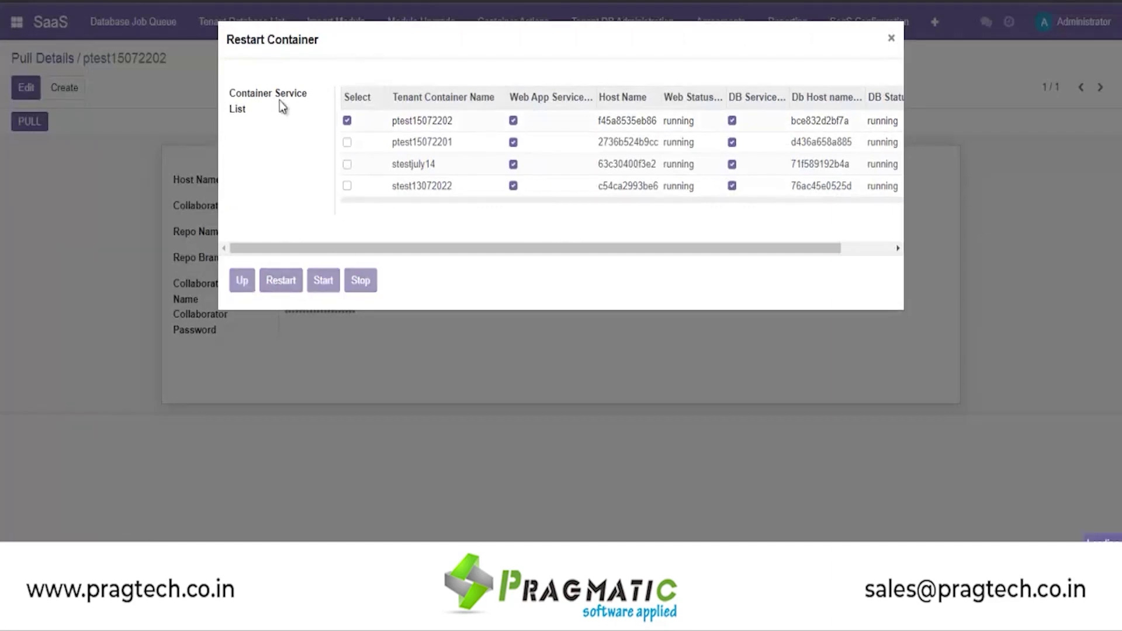